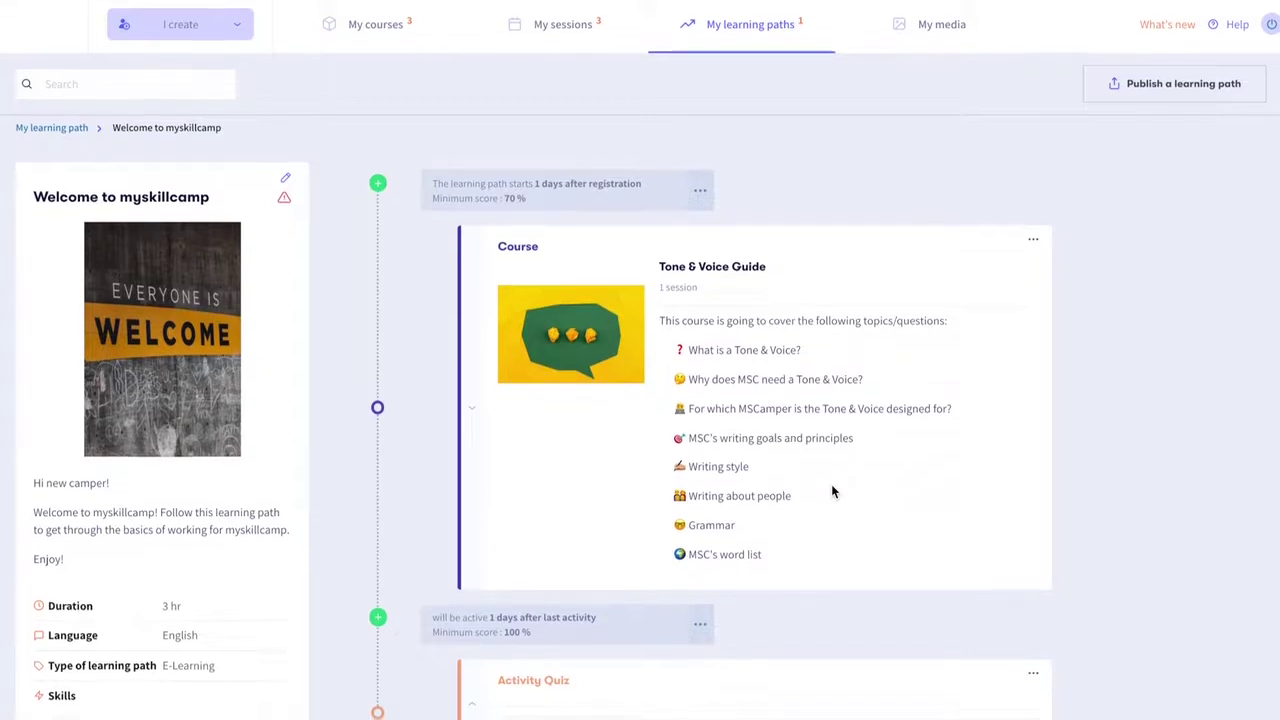
- Review the courses, pinned contents and event in the existing "Welcome to myskillcamp" learning path
scroll(831, 484, down, 7)
scroll(831, 484, down, 4)
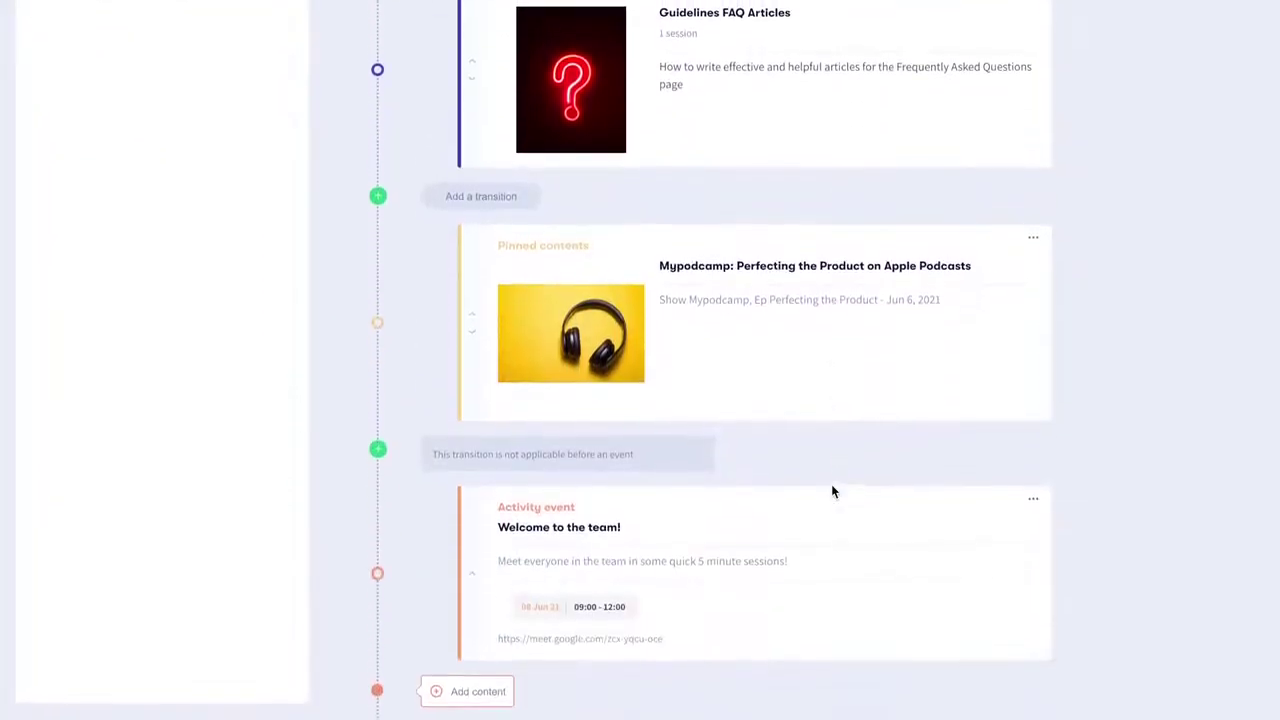
scroll(832, 490, up, 2)
scroll(832, 491, up, 10)
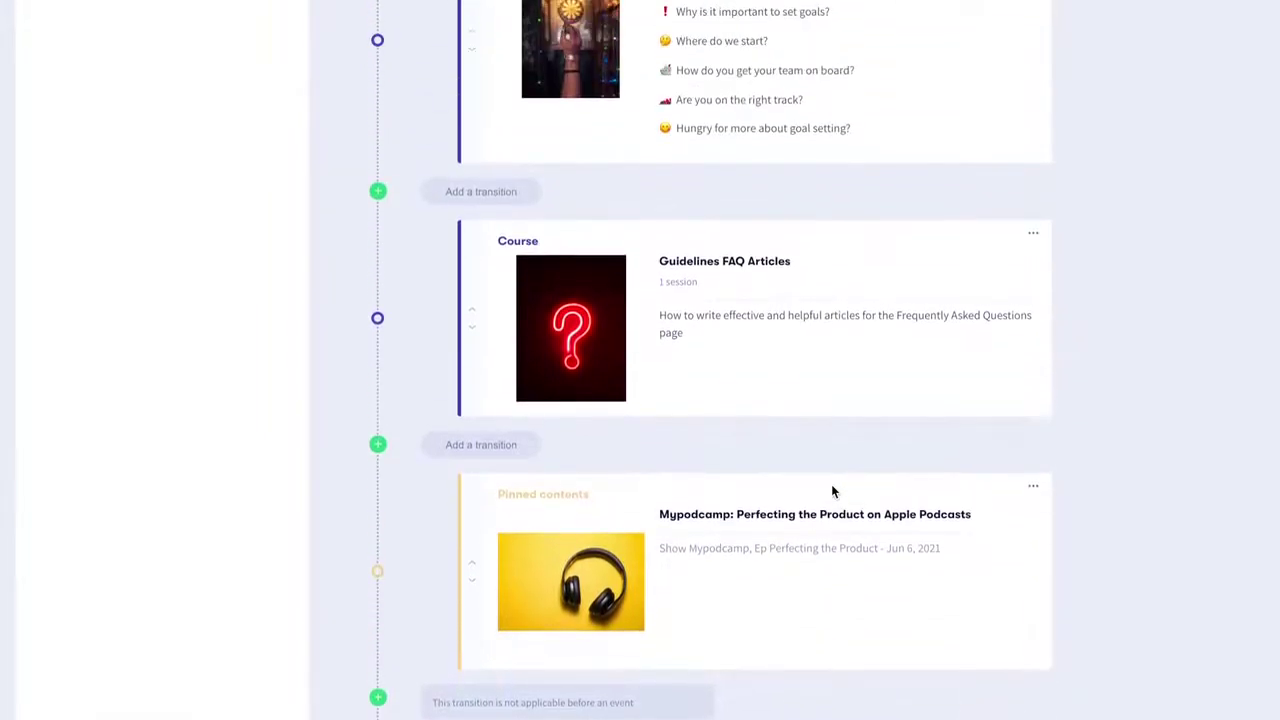
scroll(831, 490, up, 2)
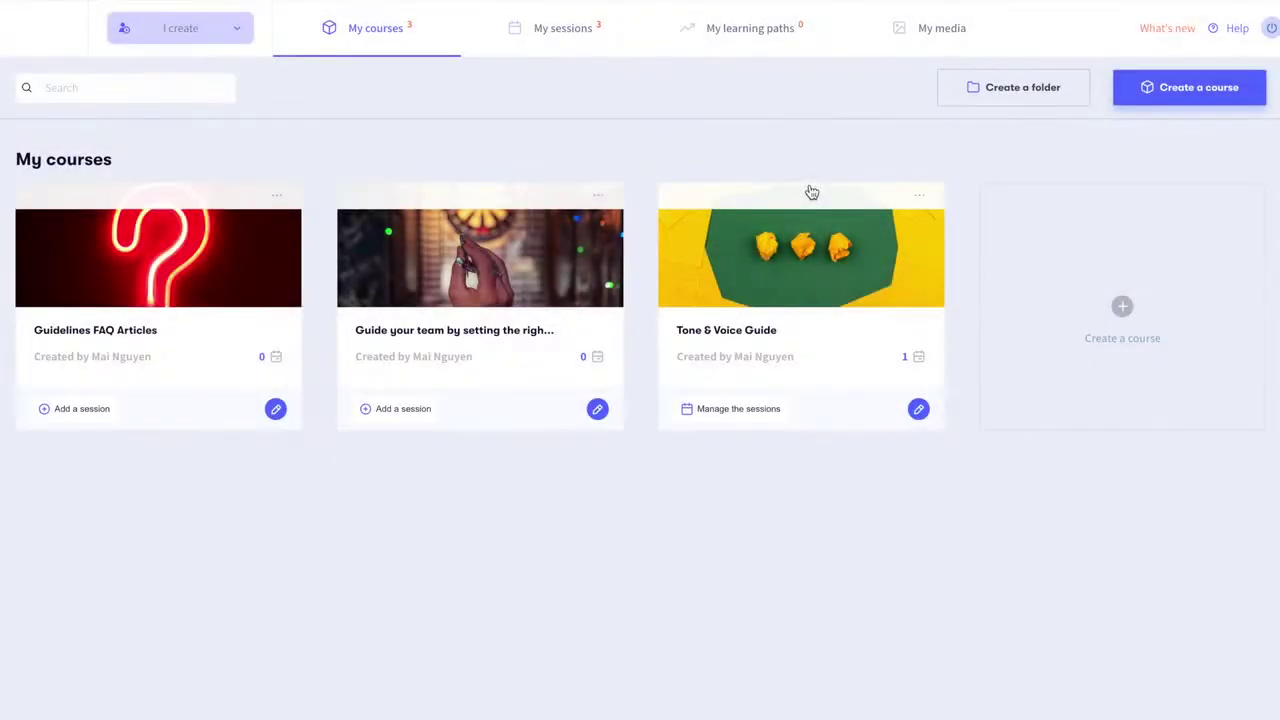
- Start creating a new learning path and give it the title "Welcome to myskillcamp"
click(766, 37)
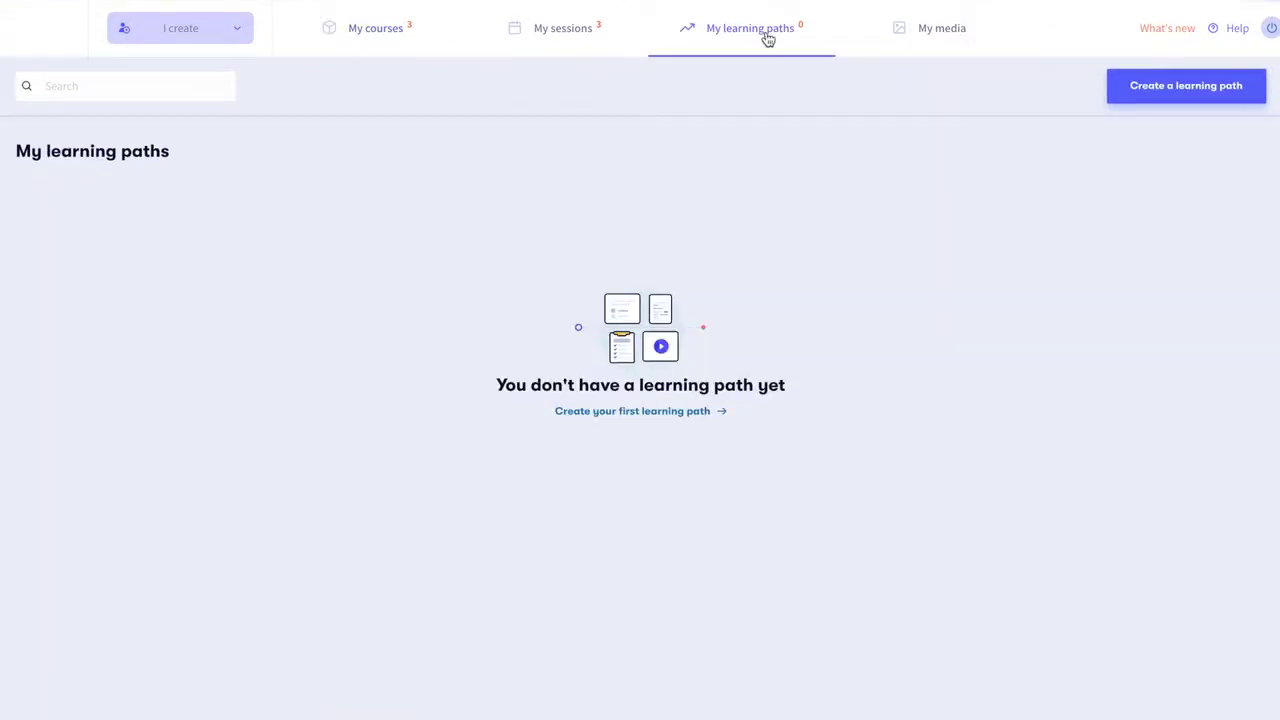
click(1132, 93)
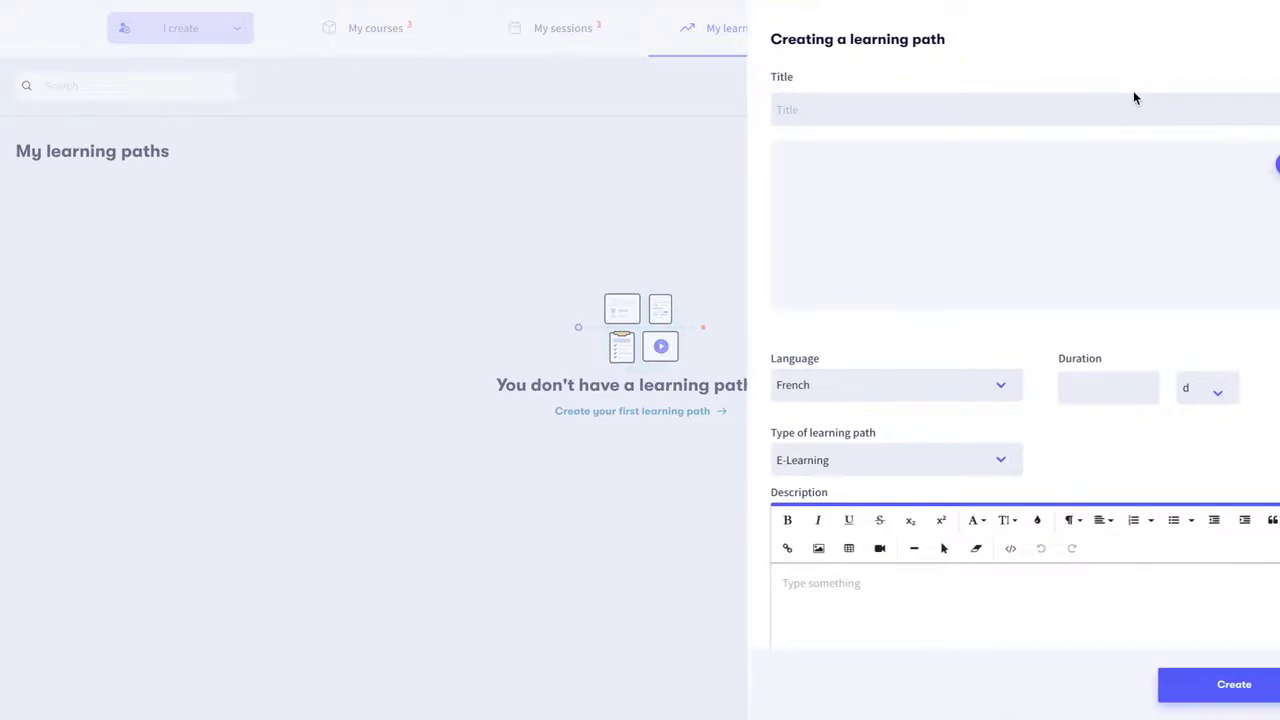
click(914, 103)
text(Welcome)
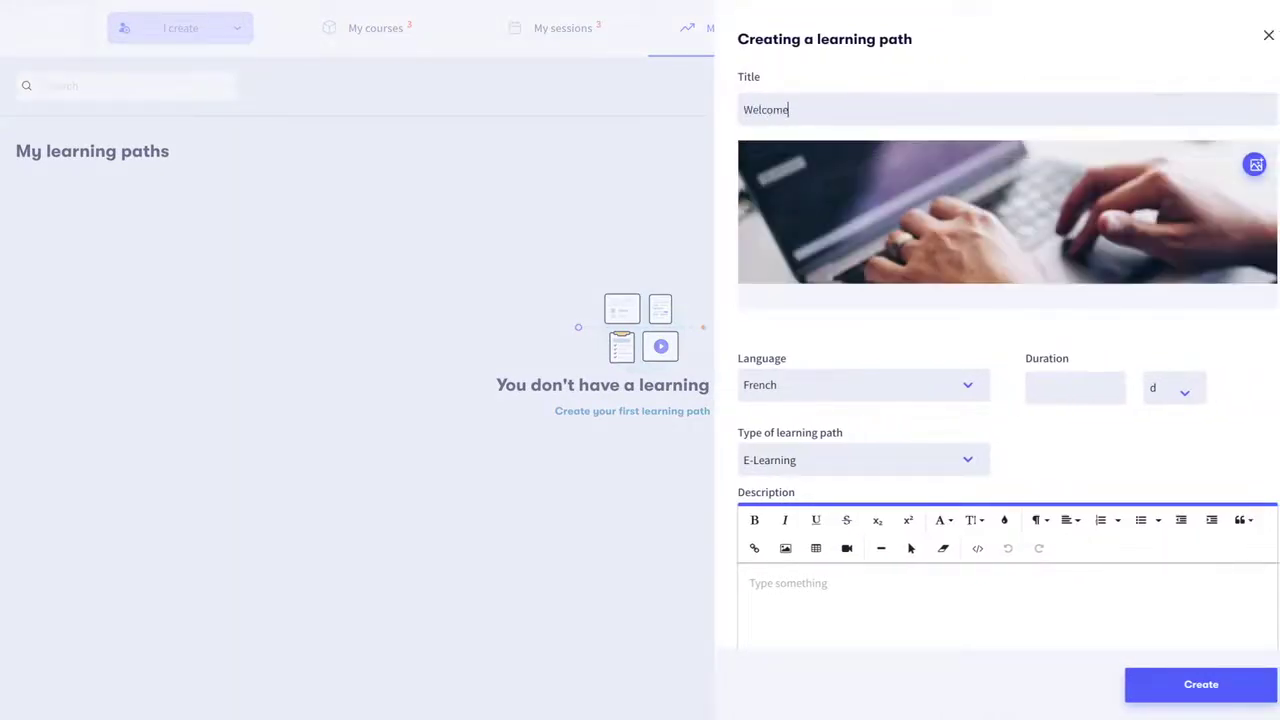
text( to myskillcamp)
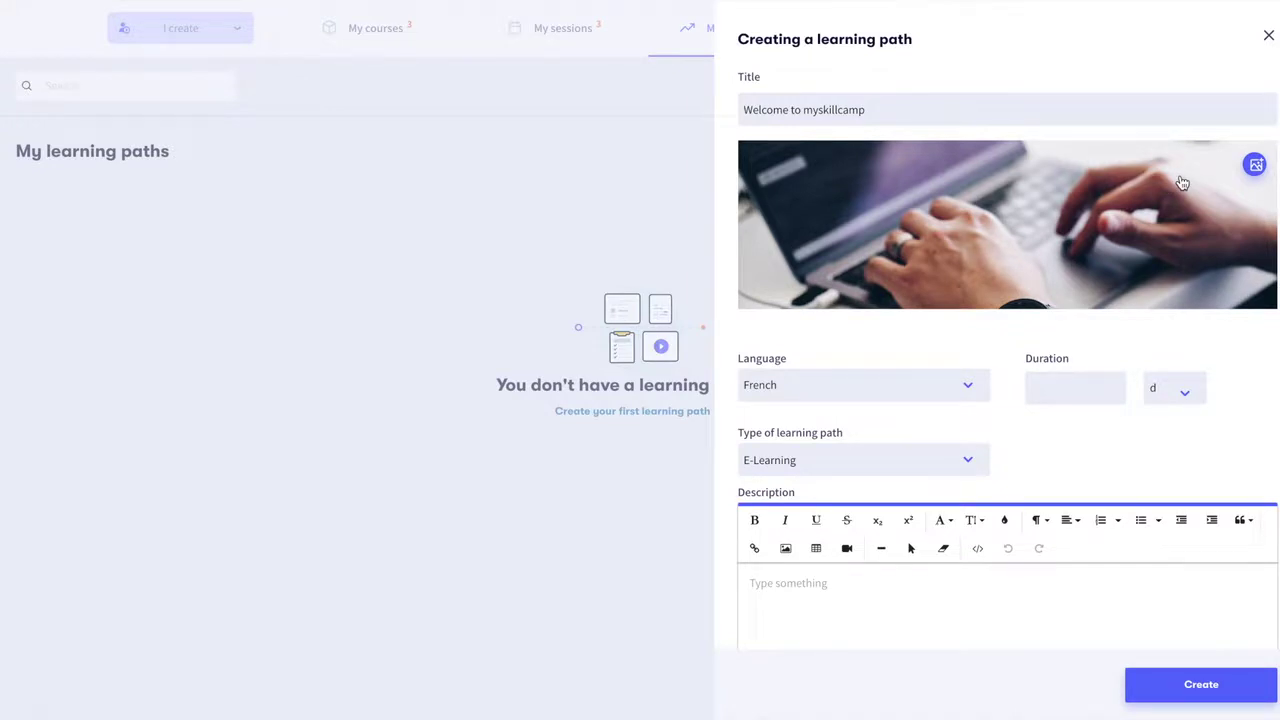
- Search the image databank for "welcome" and use the "Everyone is welcome" picture as the learning path's cover image
click(1250, 176)
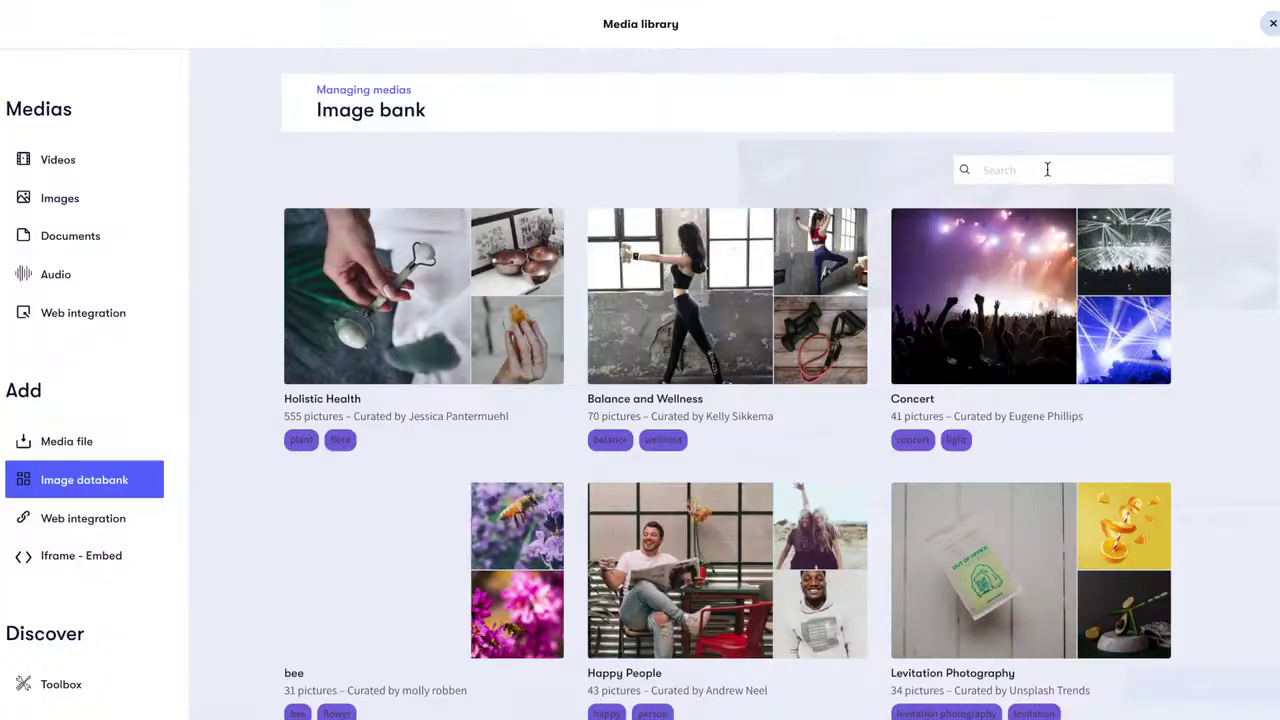
click(1047, 170)
text(welcome)
key(Return)
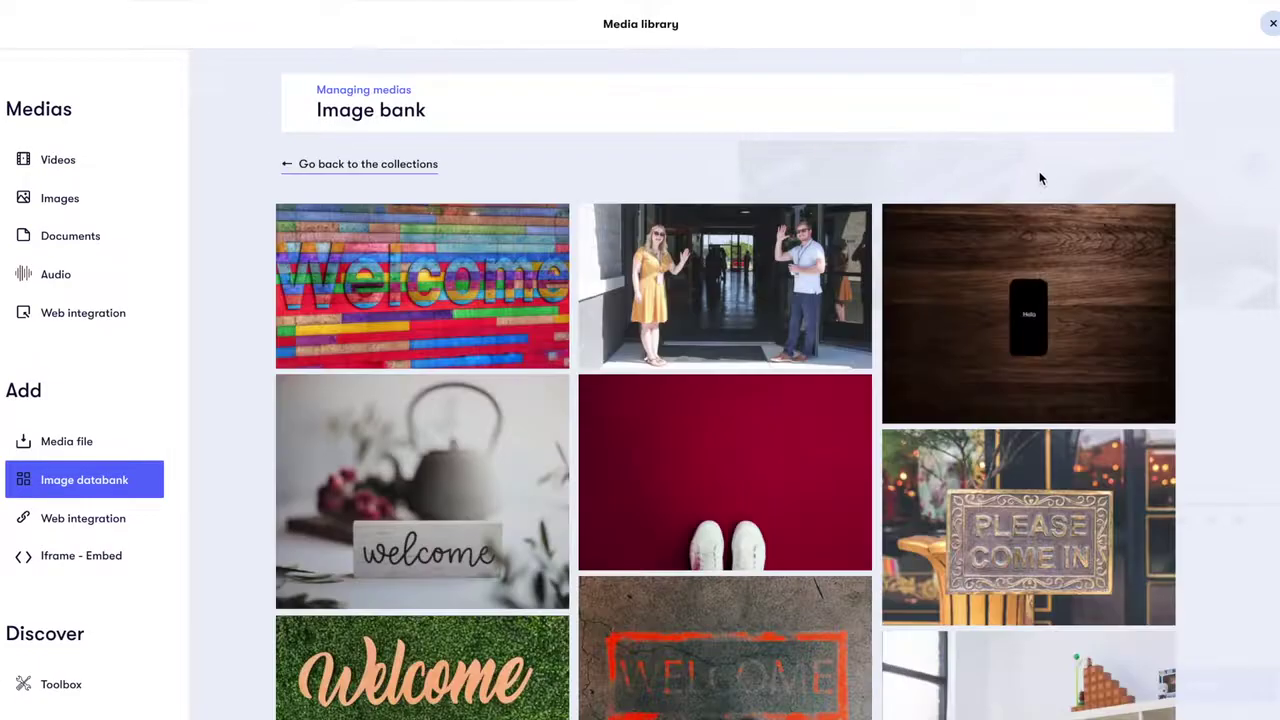
scroll(775, 425, down, 3)
scroll(775, 425, down, 5)
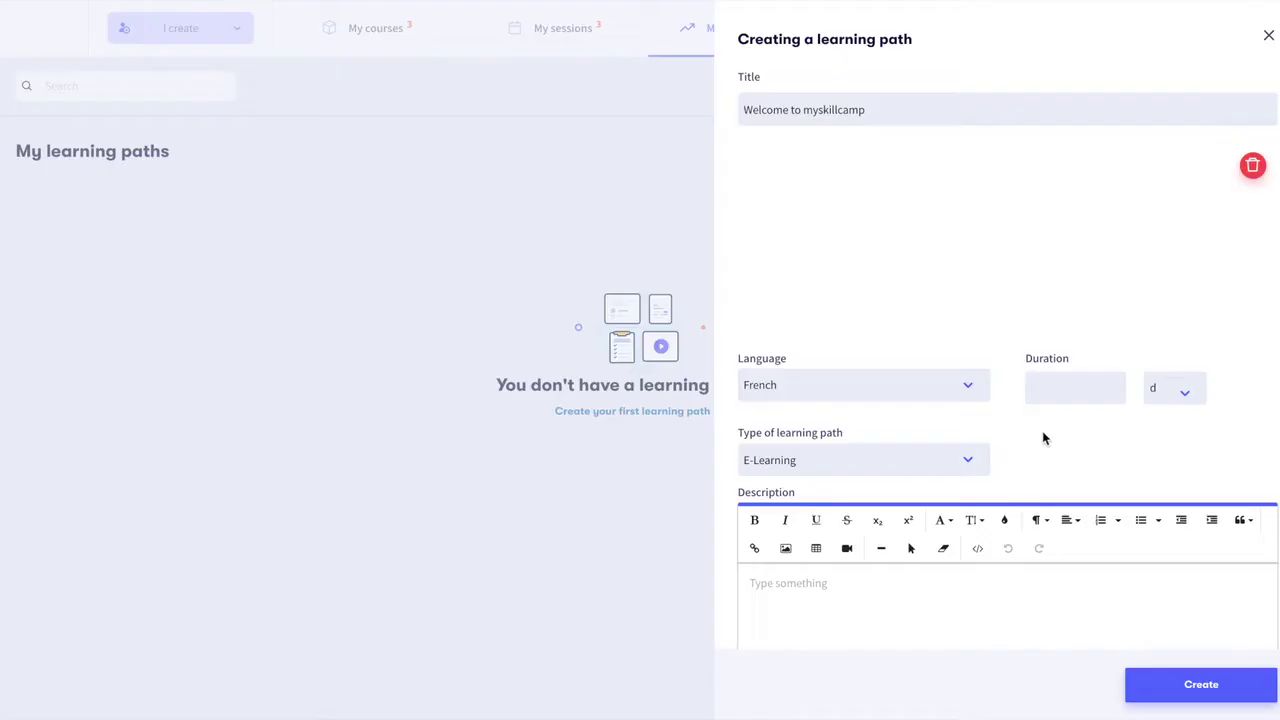
- Set the language to English and the duration to 3 hr, keeping E-Learning as the type of learning path
click(931, 391)
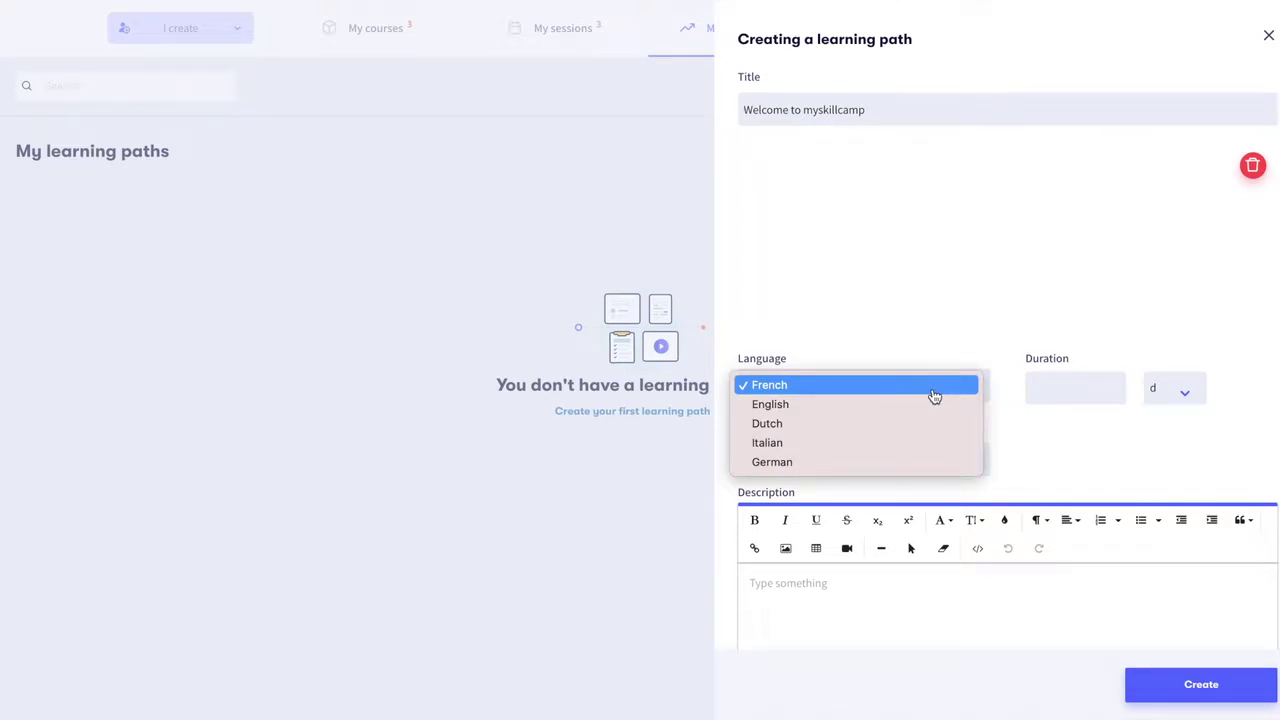
click(818, 406)
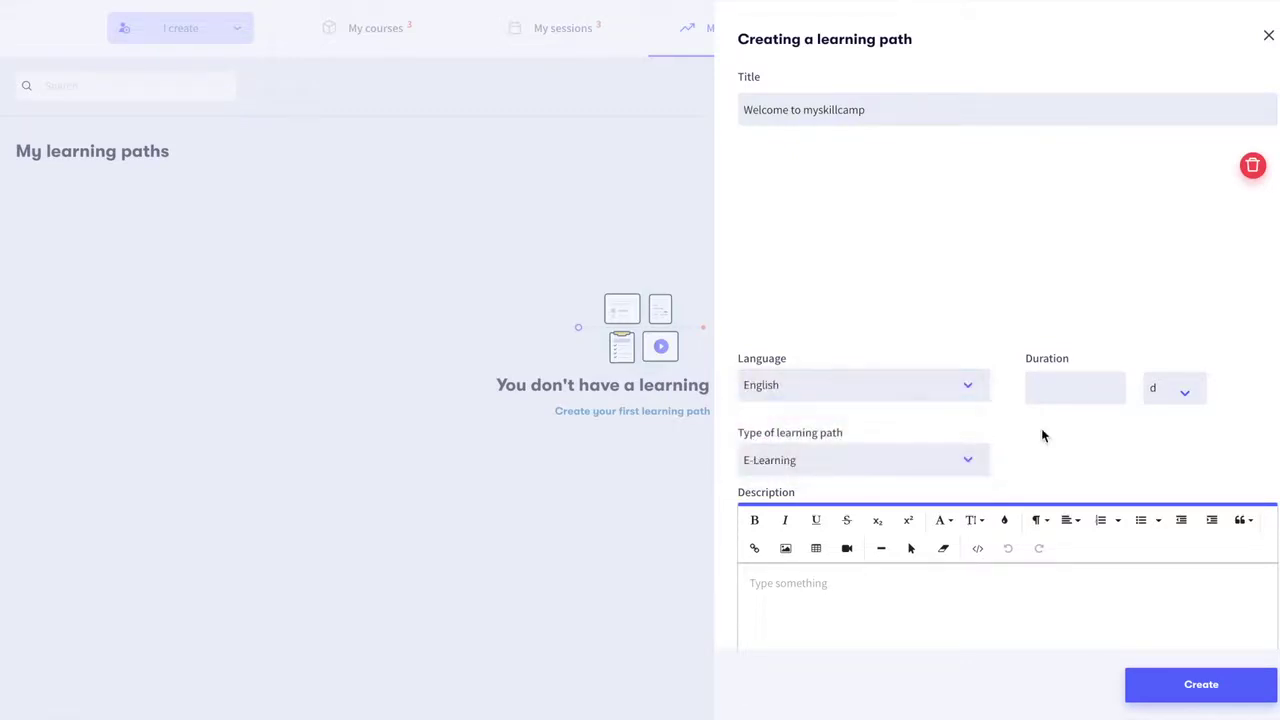
click(1053, 390)
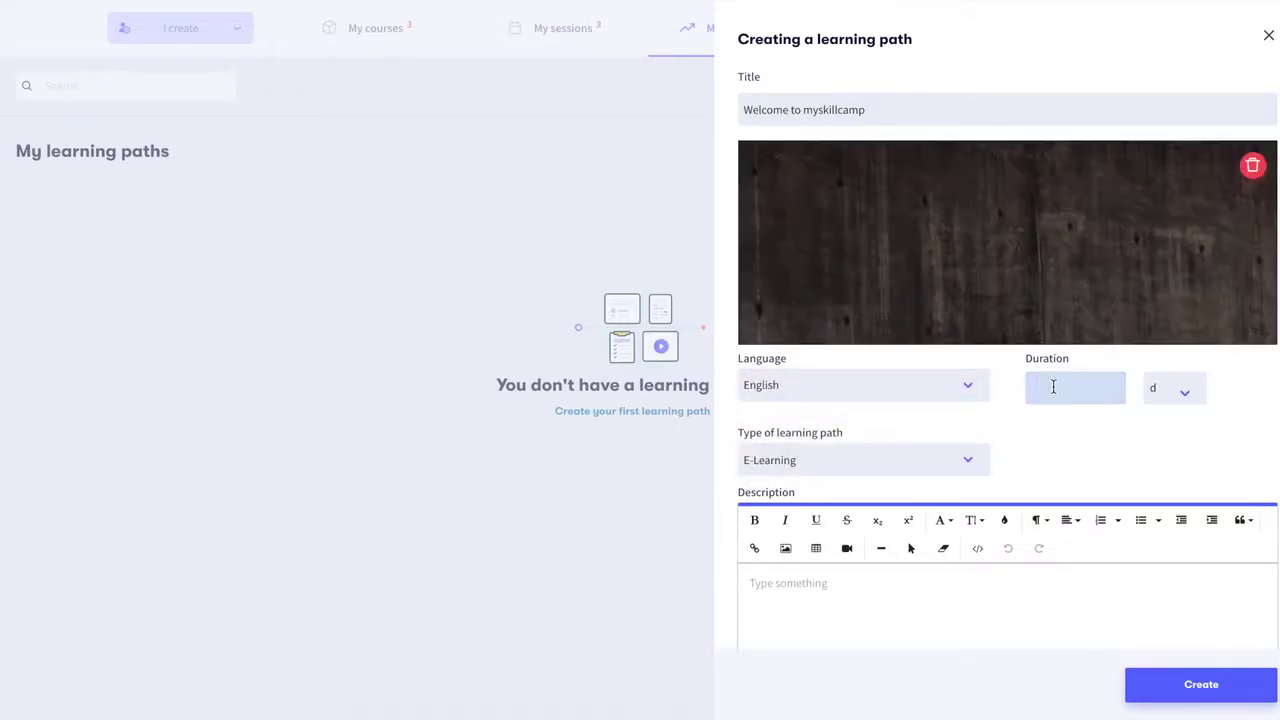
text(3)
click(1147, 393)
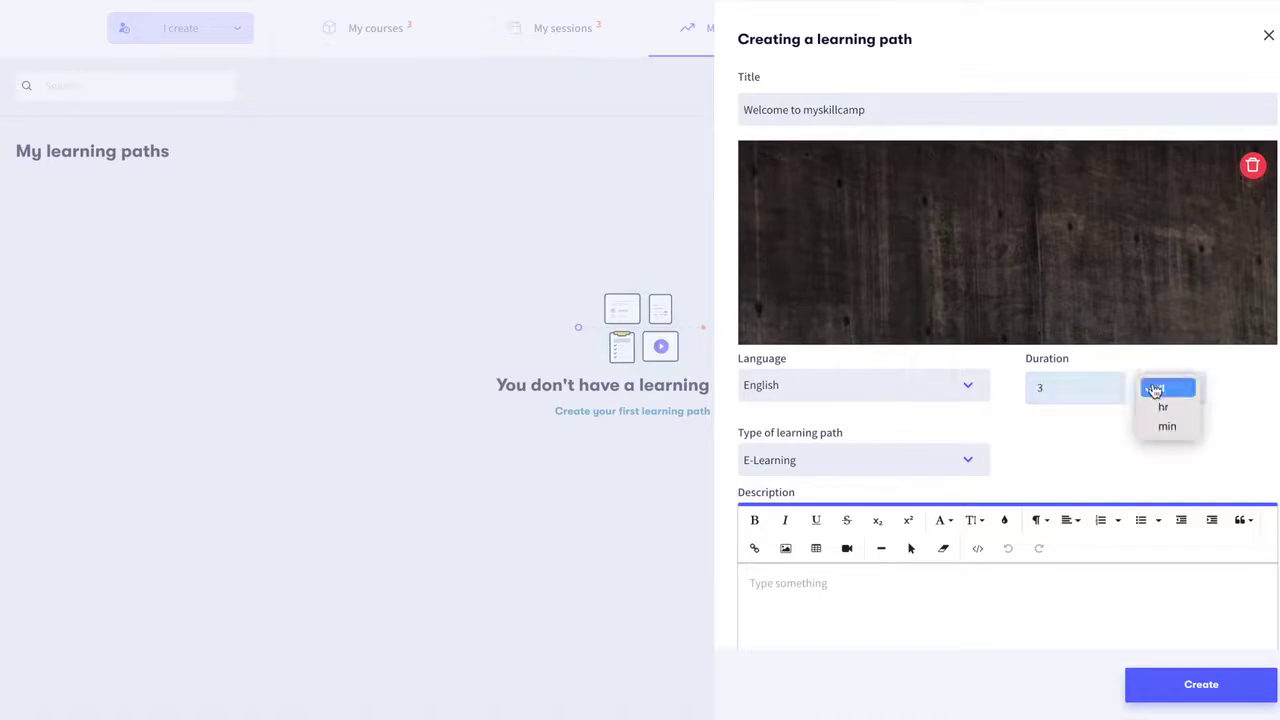
click(1167, 420)
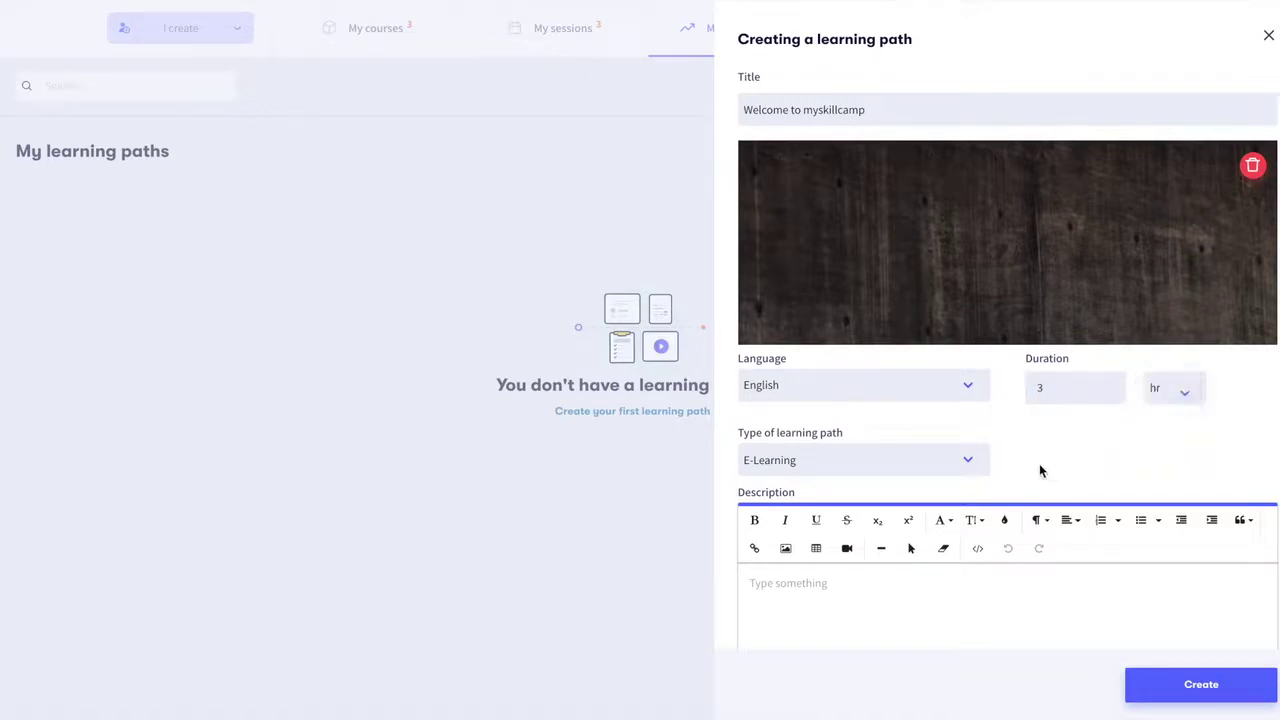
click(931, 468)
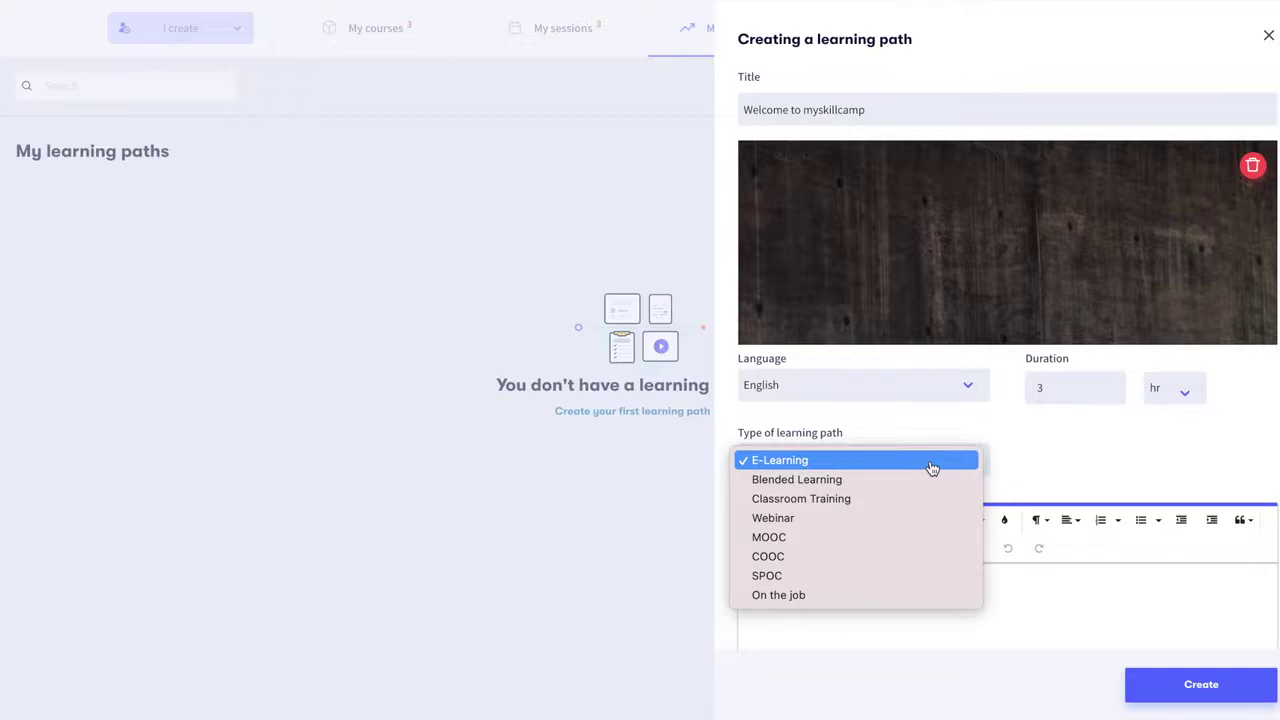
click(931, 468)
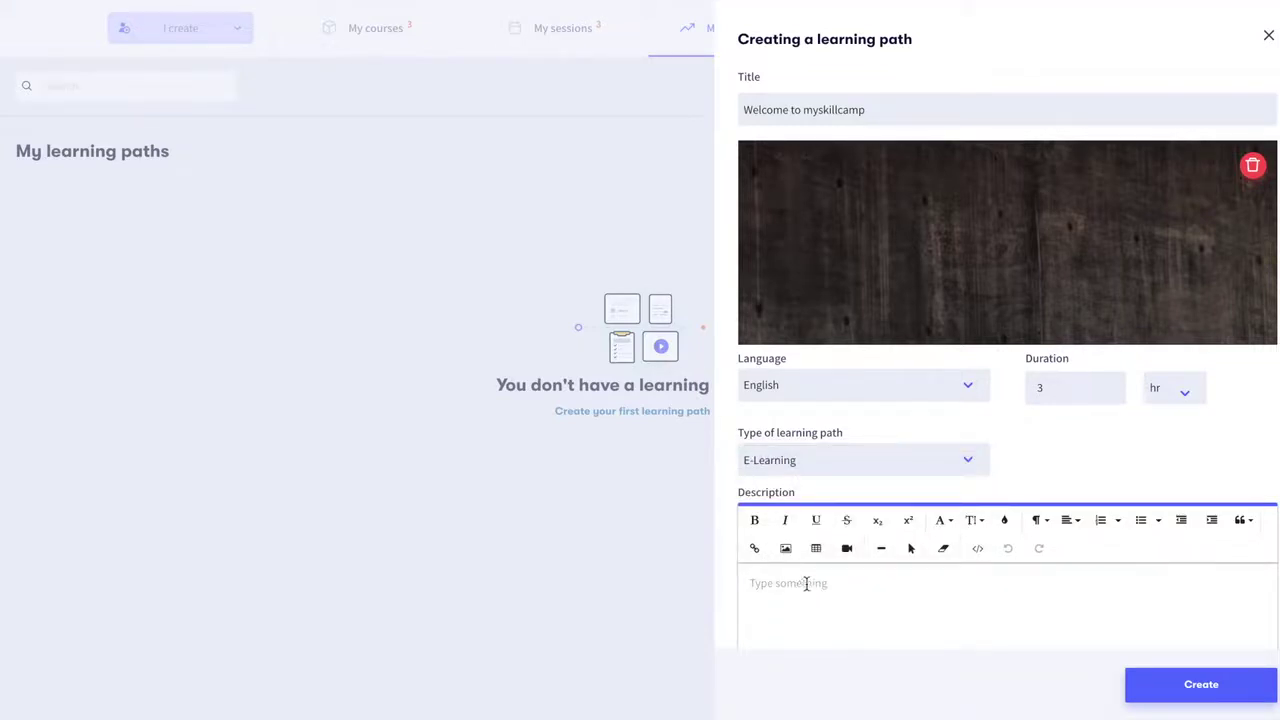
- Write the description "Hi new camper! Welcome to myskillcamp! Follow this learning path to get through the basics of working for myskillcamp. Enjoy!"
scroll(800, 584, down, 1)
text(Hi new camper! Welcome to myskillcamp! Follow this learning path to get through the basics of working for myskillcamp. Enjoy!)
scroll(831, 551, down, 3)
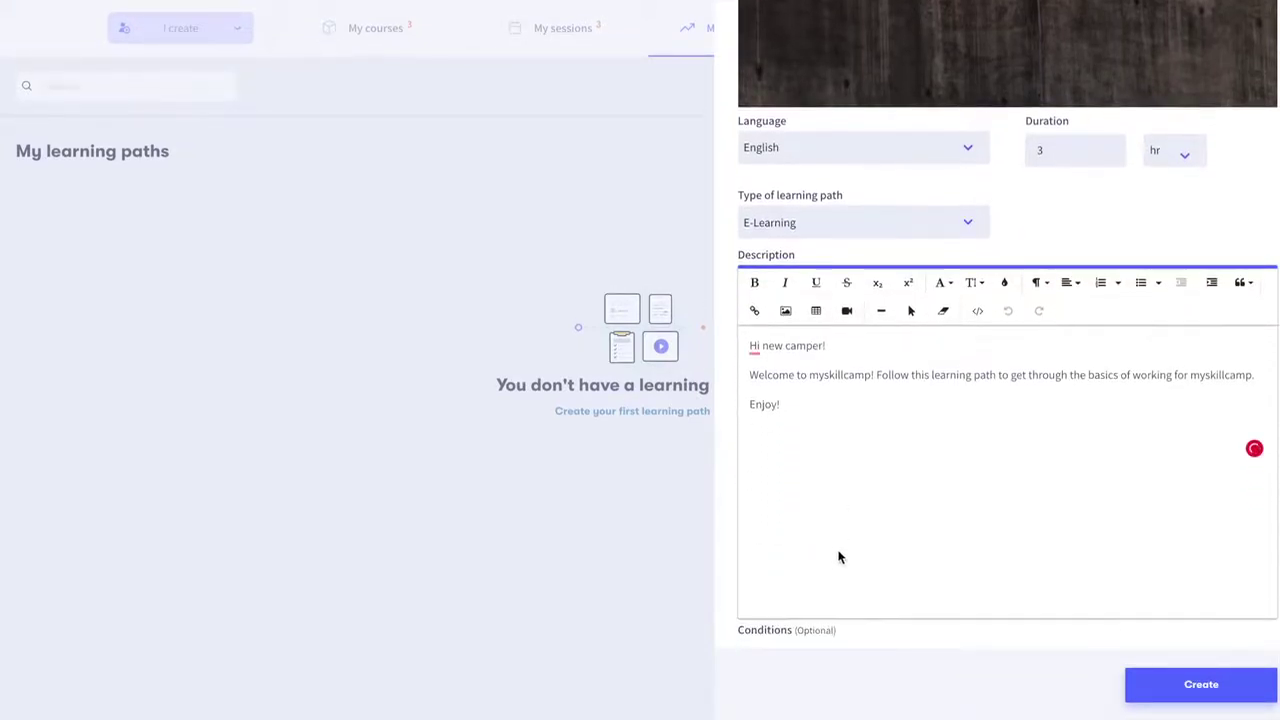
scroll(870, 562, down, 1)
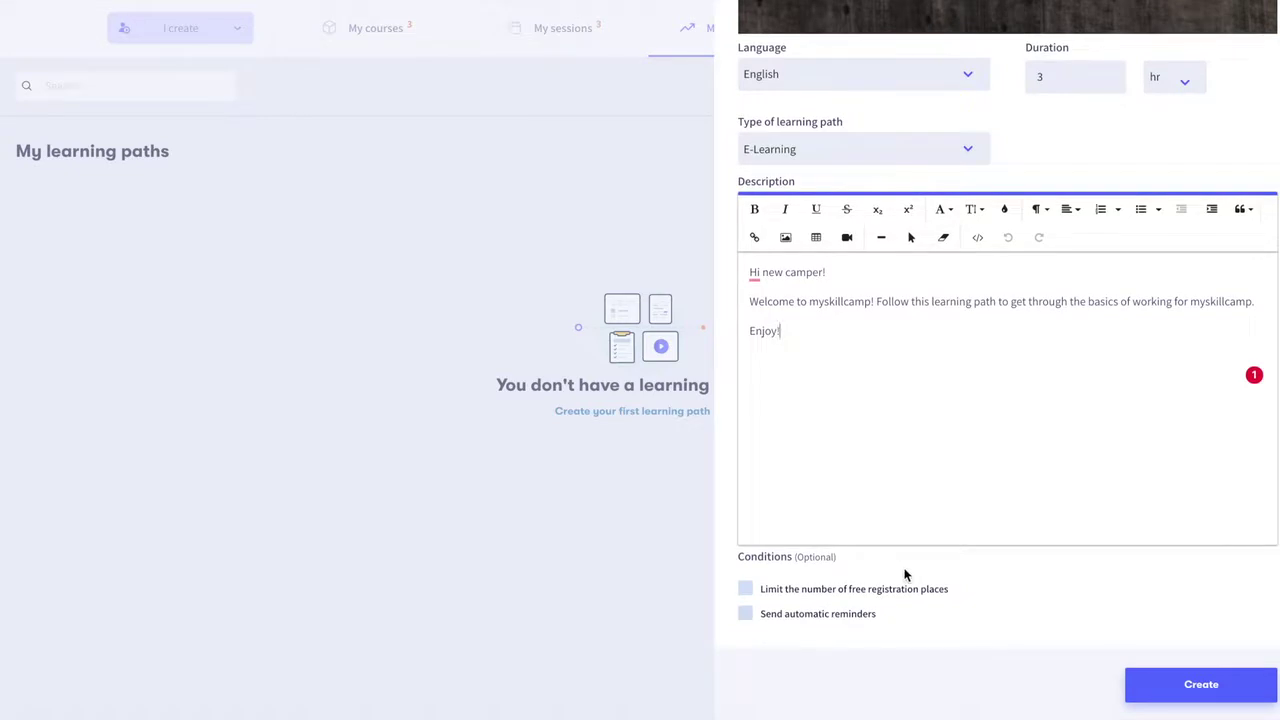
click(746, 589)
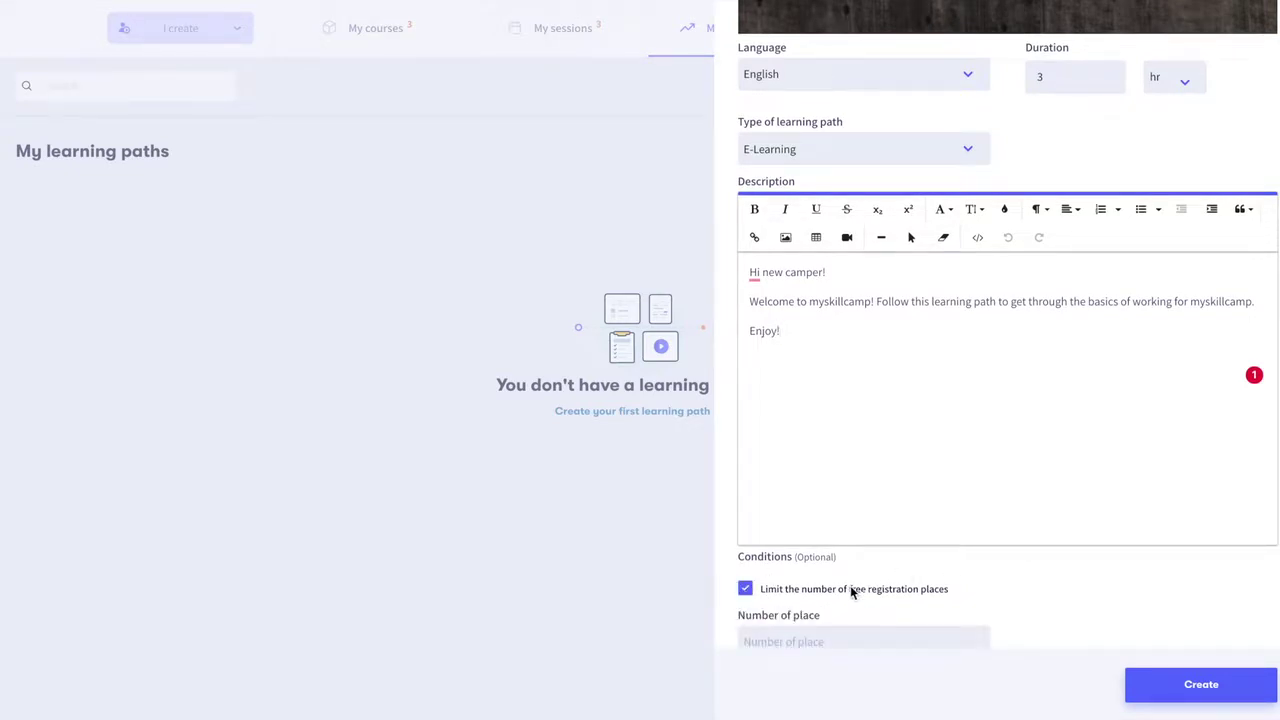
scroll(850, 588, down, 1)
click(794, 574)
text(10)
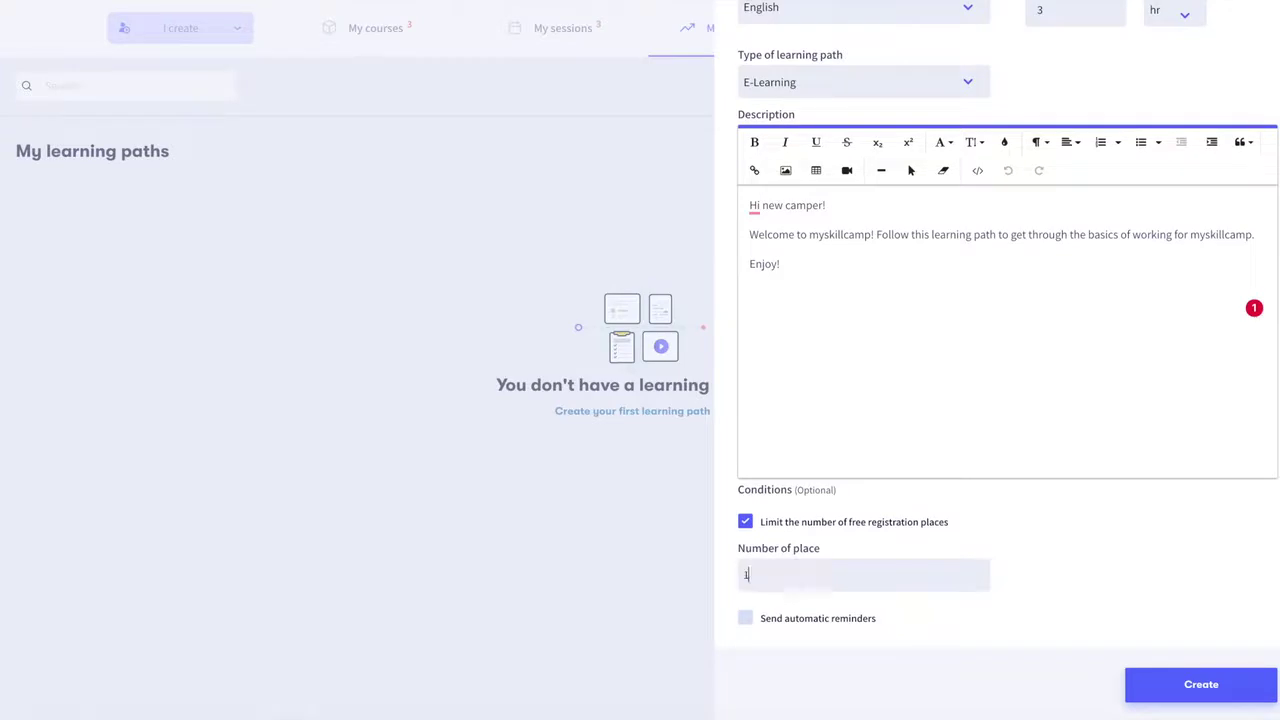
click(745, 521)
- Create the learning path without automatic reminders
click(745, 613)
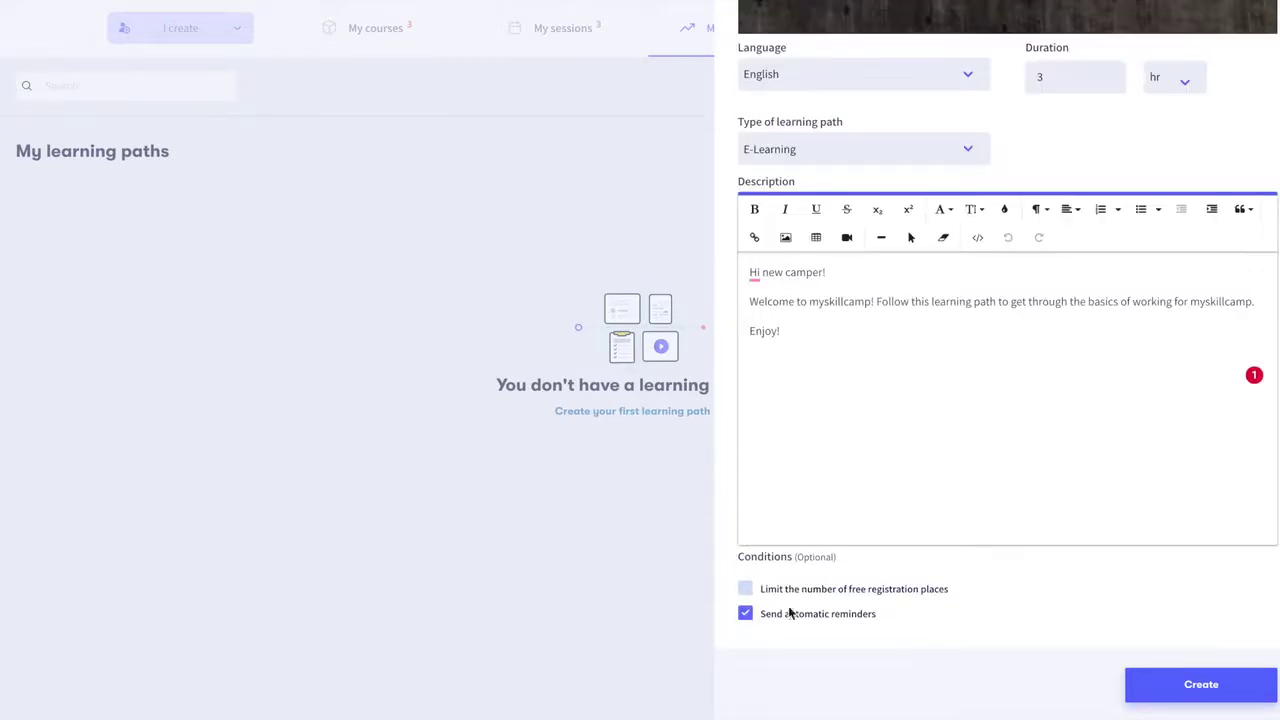
click(746, 614)
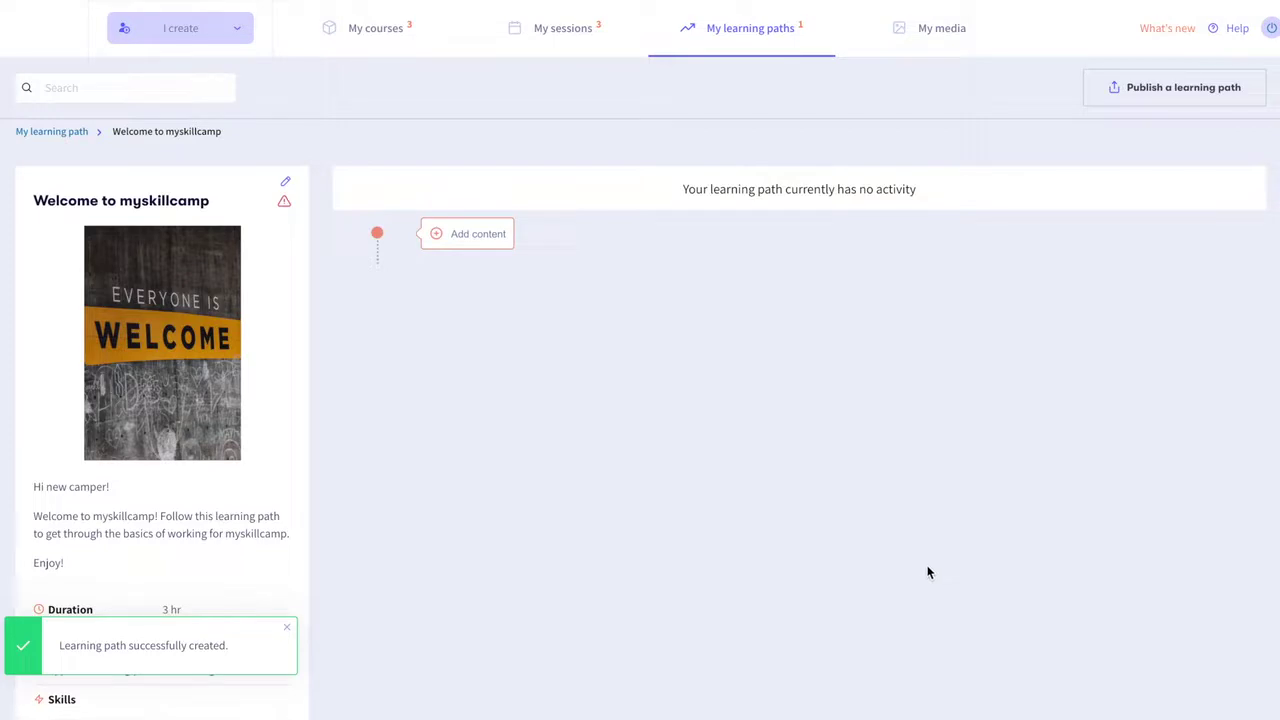
- Start adding existing content to the learning path and filter the available contents by the provider Bookboon
click(443, 237)
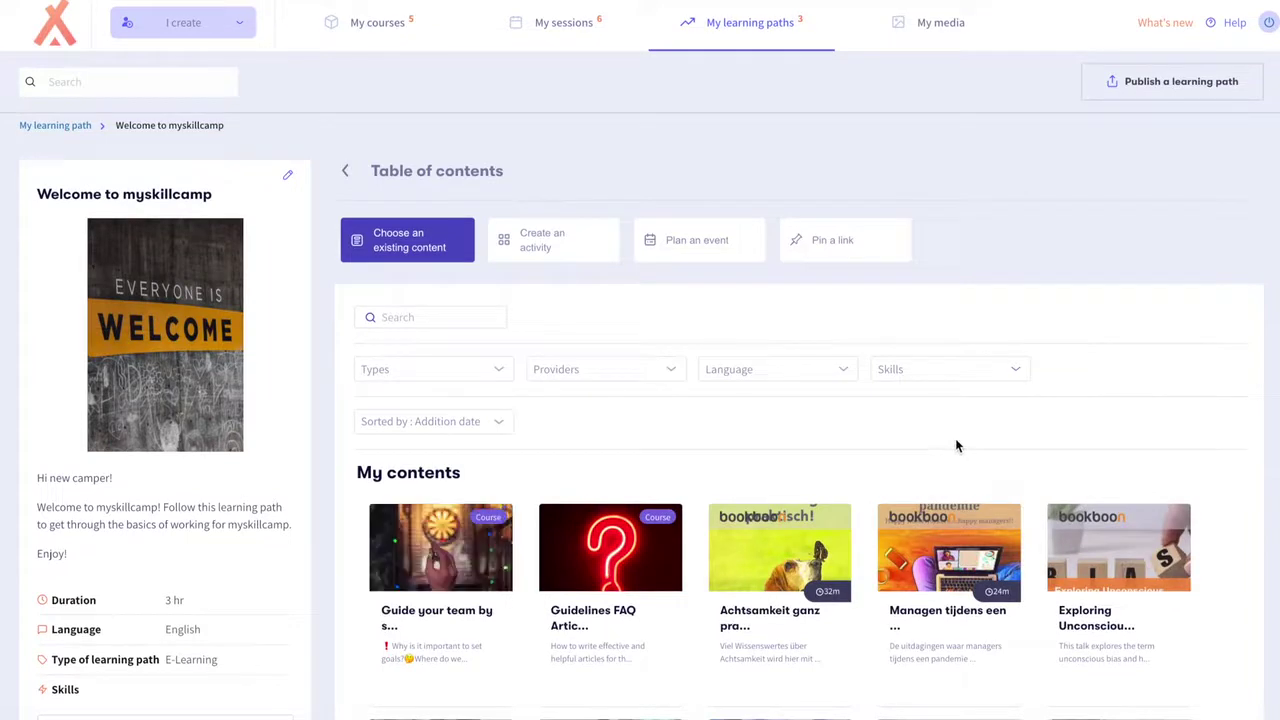
click(654, 372)
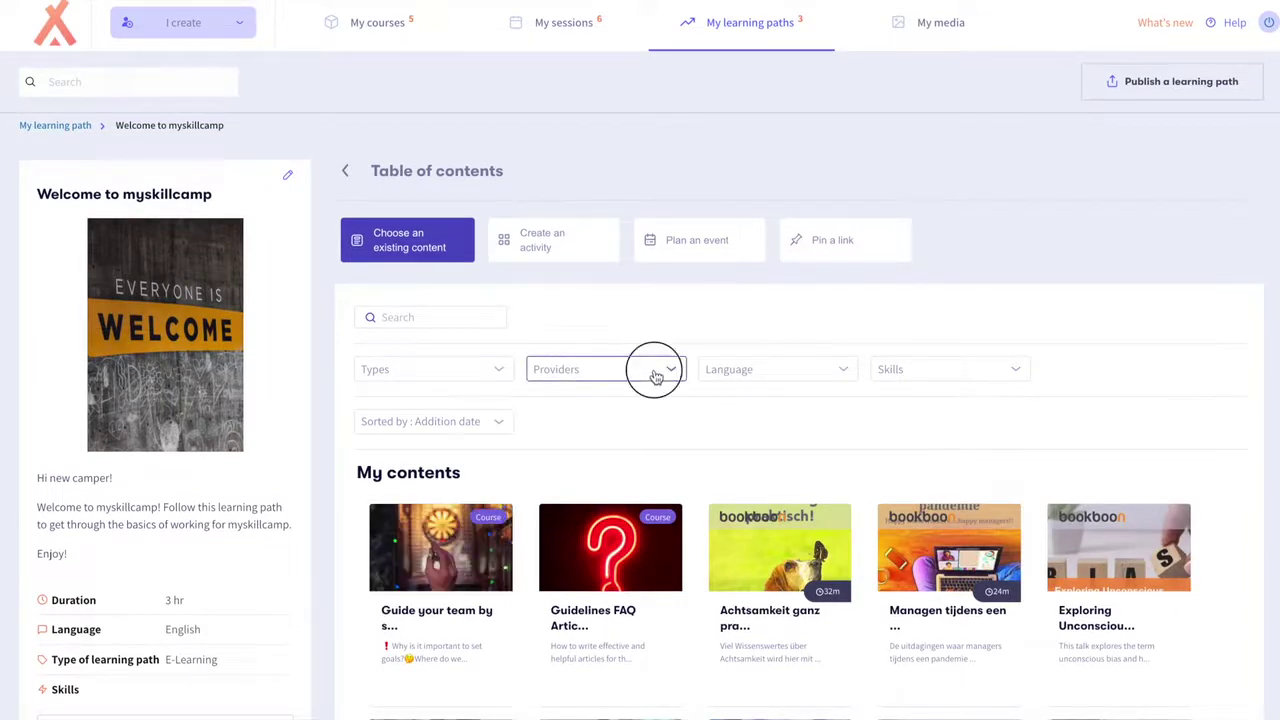
click(545, 447)
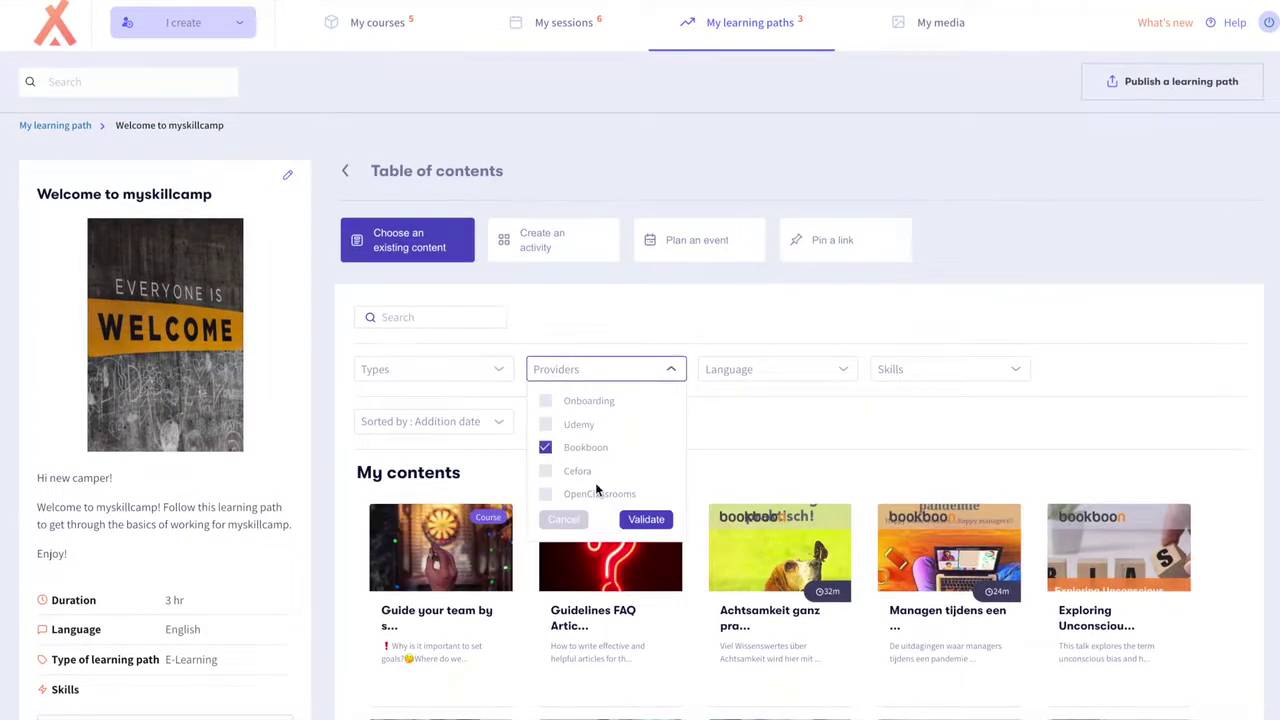
click(642, 519)
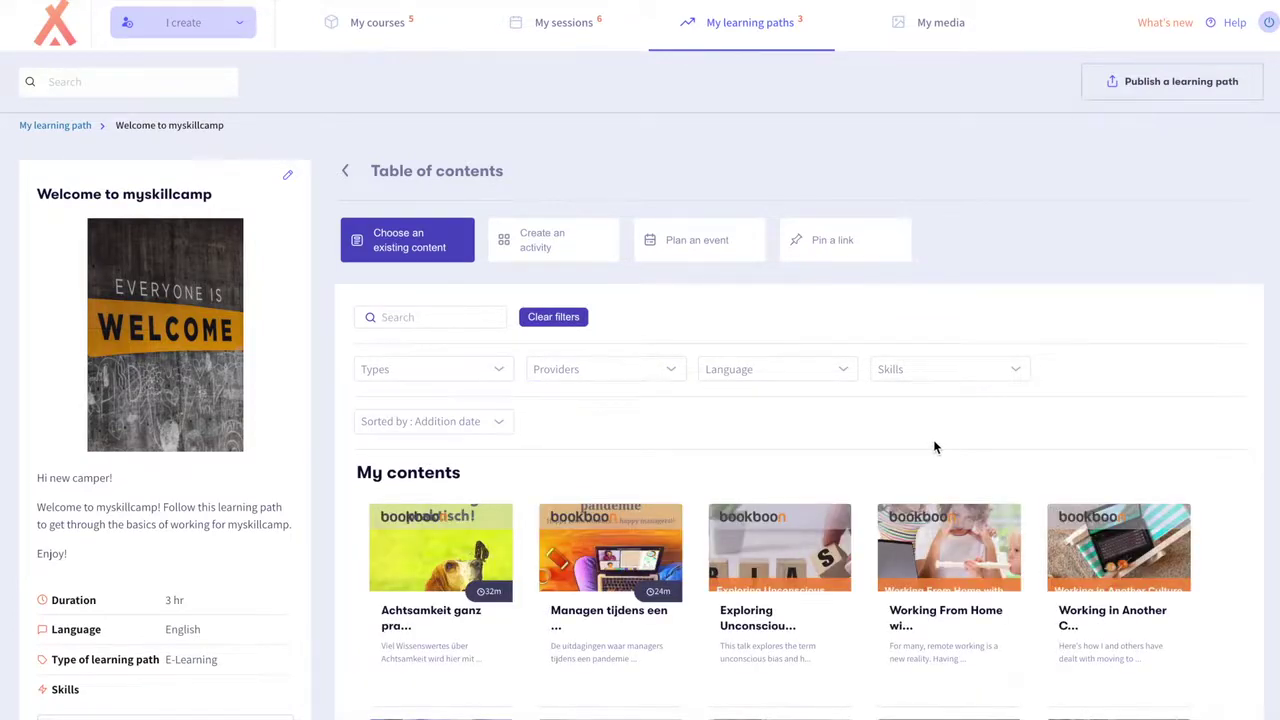
- Select "Working From Home with Kids" and "How to Use Zoom, Skype and video meetings" from Bookboon, plus the "Guide your team by setting the right goals" course
click(952, 562)
scroll(950, 565, down, 2)
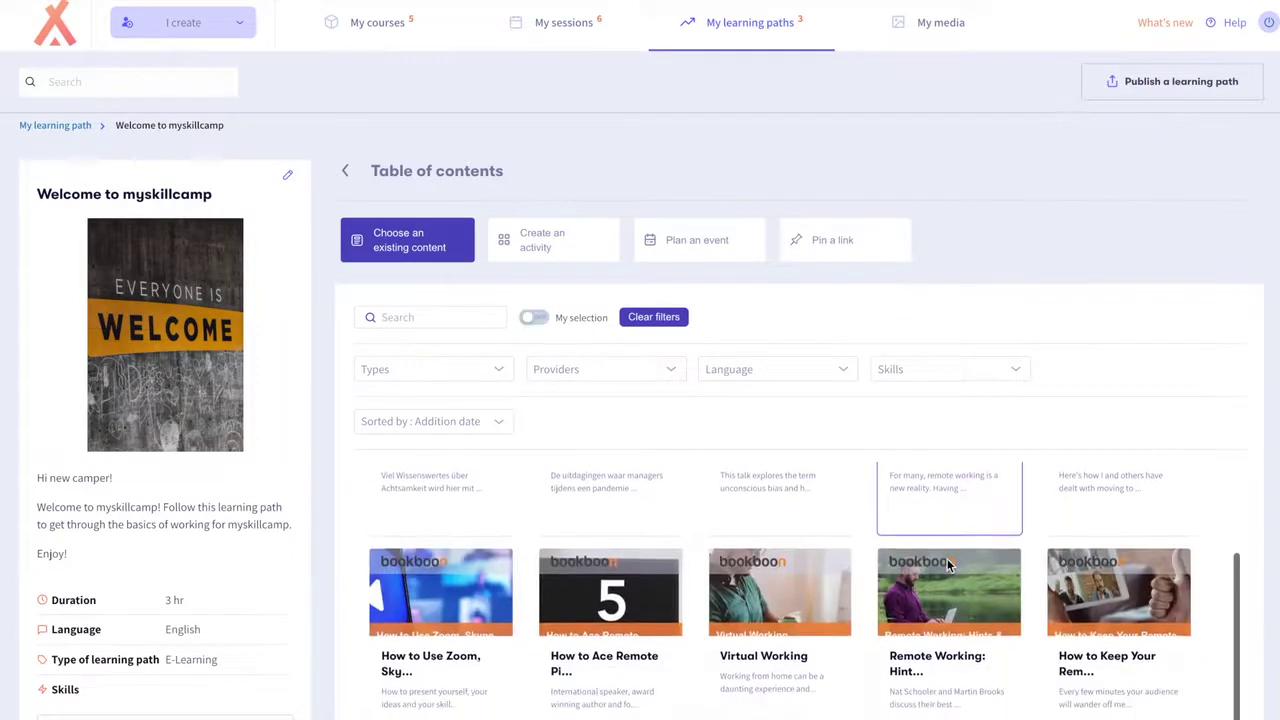
scroll(948, 565, down, 1)
click(449, 562)
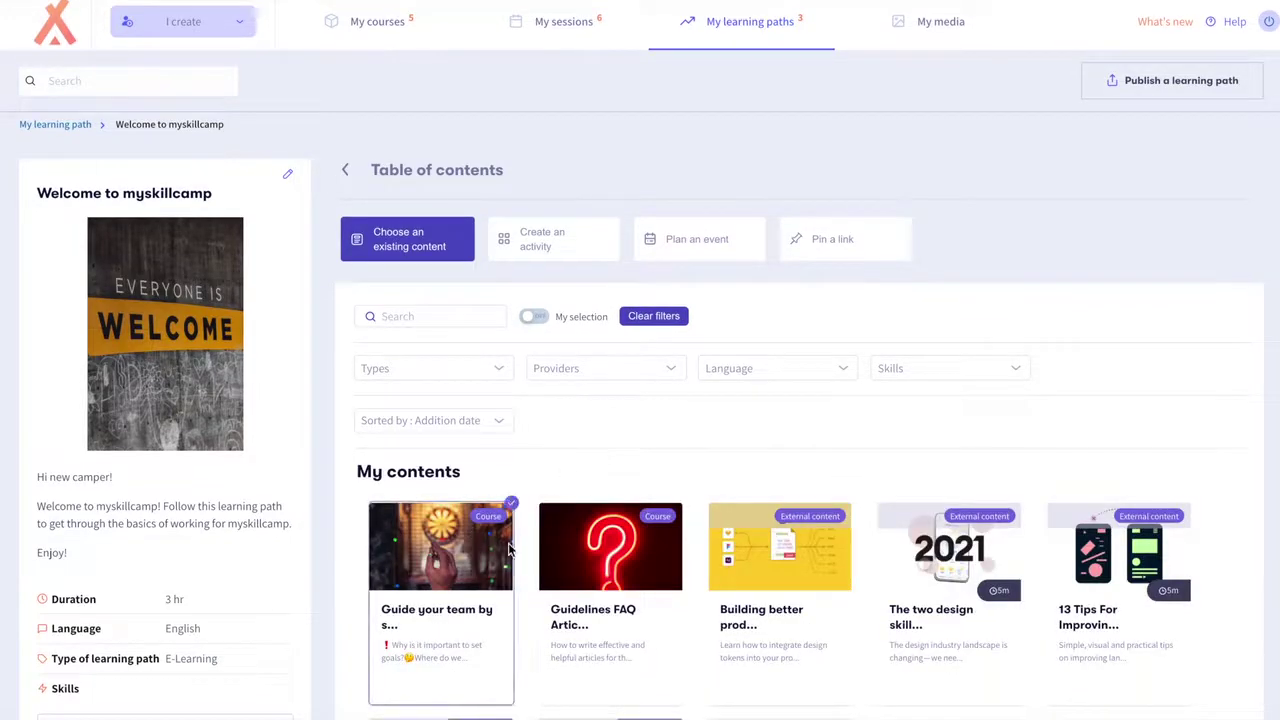
- Add the Guidelines FAQ Articles and Tone & Voice Guide courses to the selection and insert all selected contents into the learning path
click(612, 552)
scroll(612, 552, down, 3)
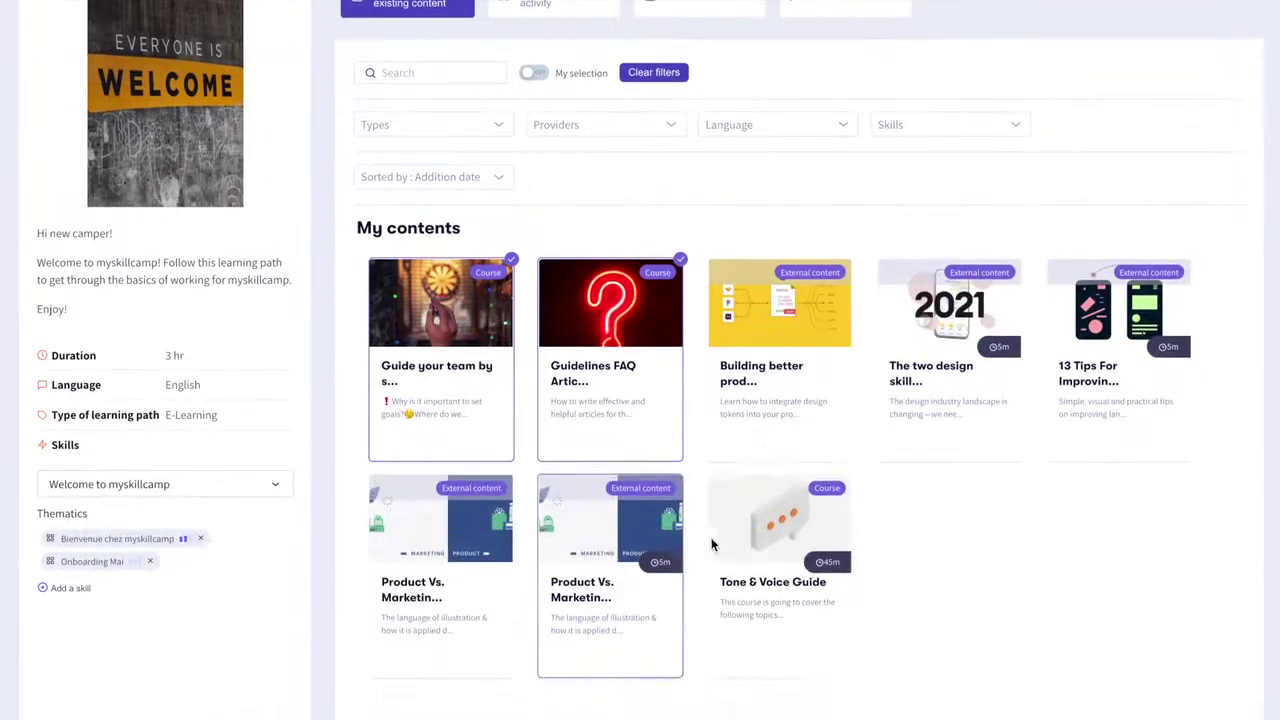
click(756, 533)
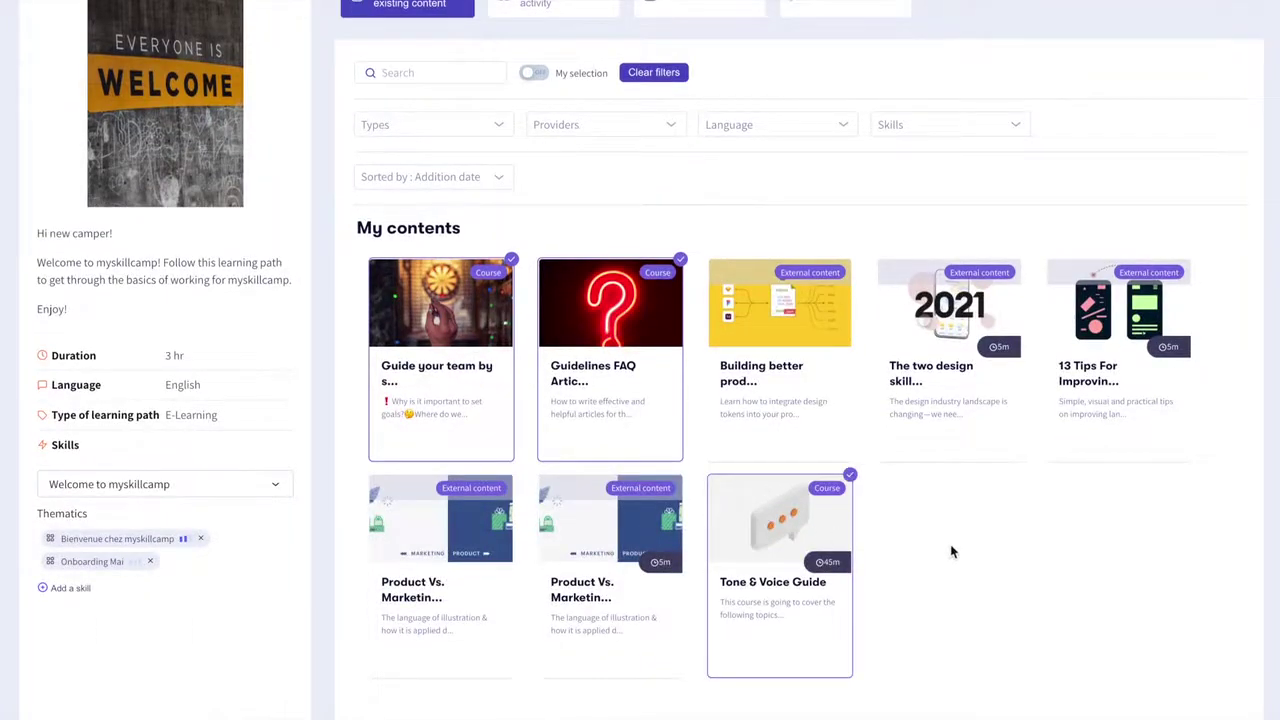
scroll(950, 546, down, 1)
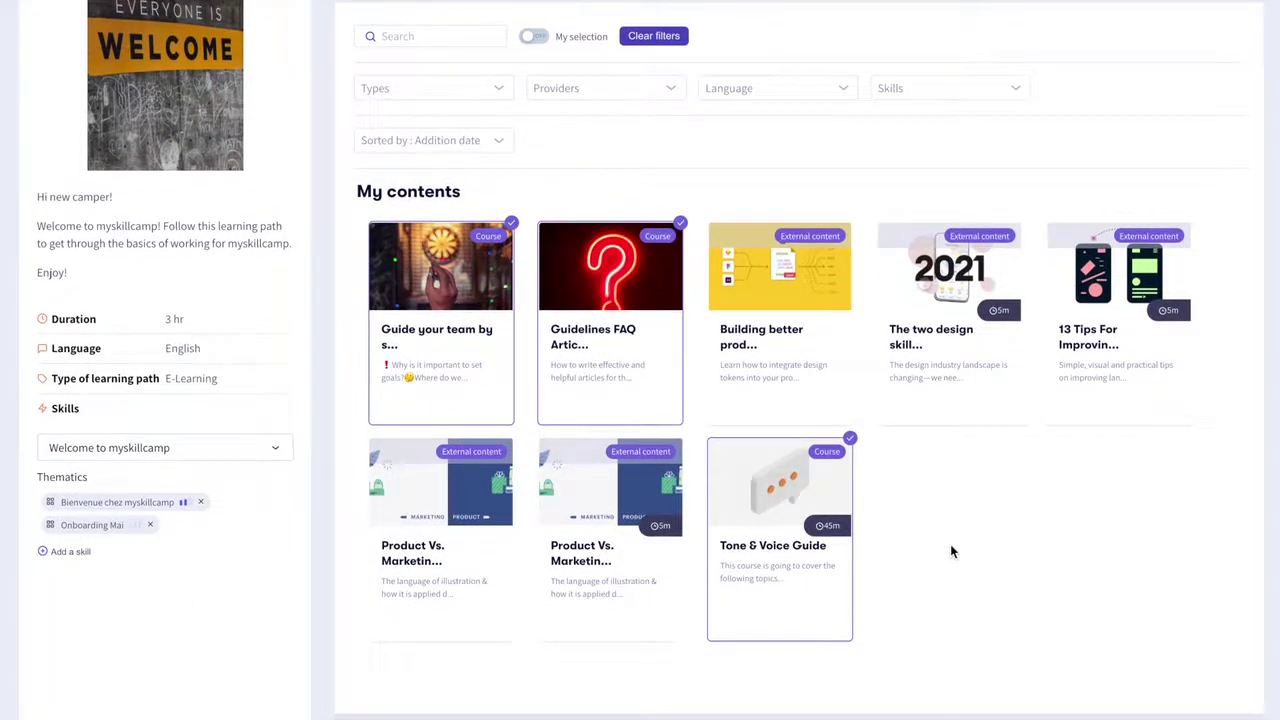
scroll(950, 546, down, 1)
click(1190, 690)
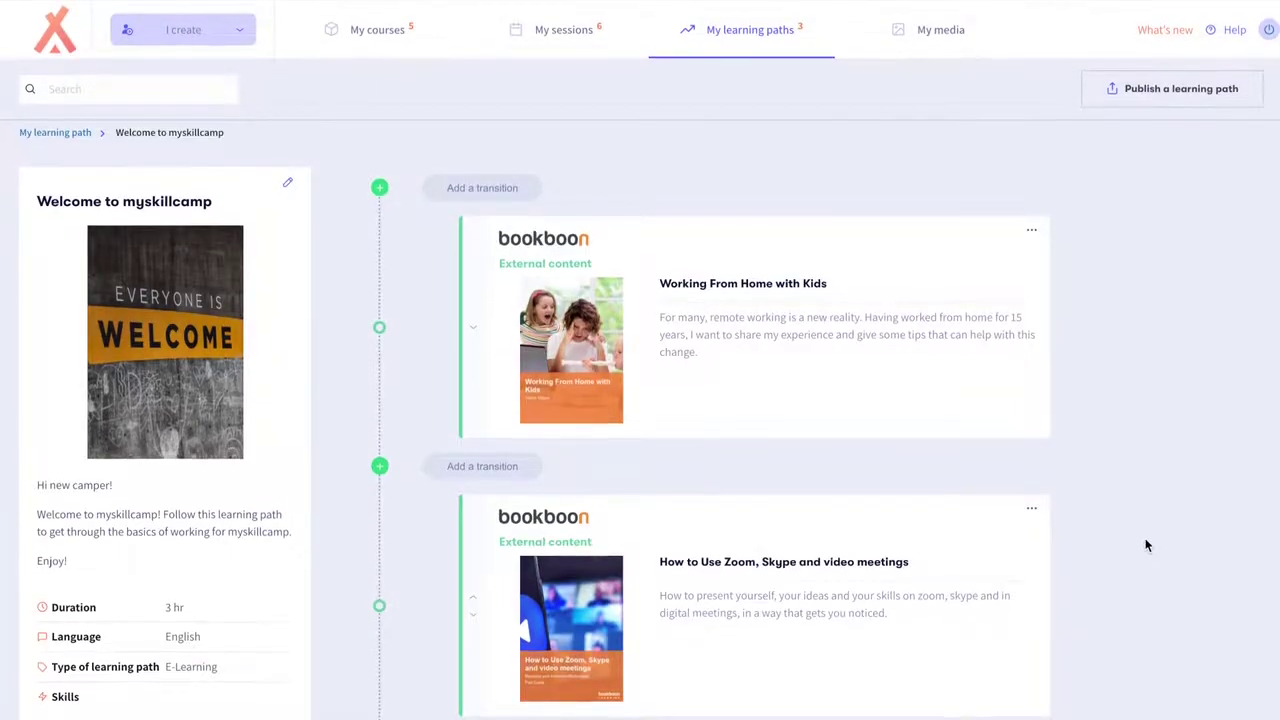
scroll(1146, 545, down, 5)
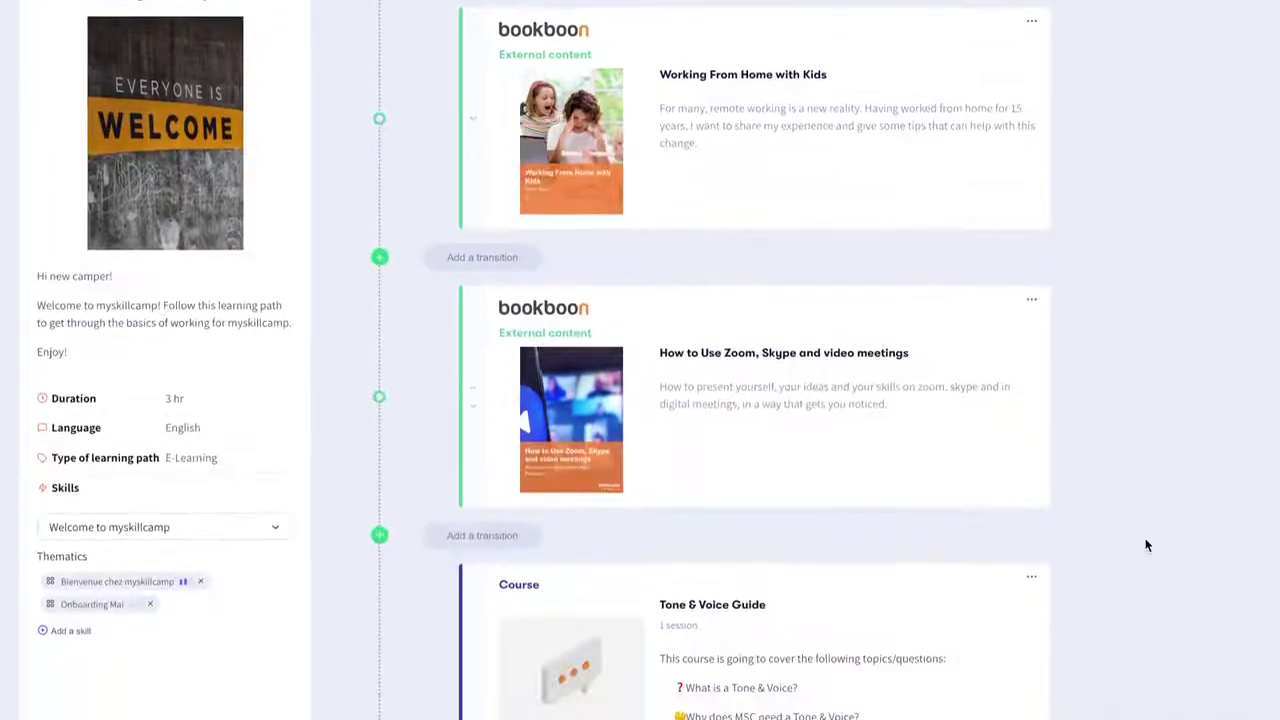
scroll(1146, 545, down, 5)
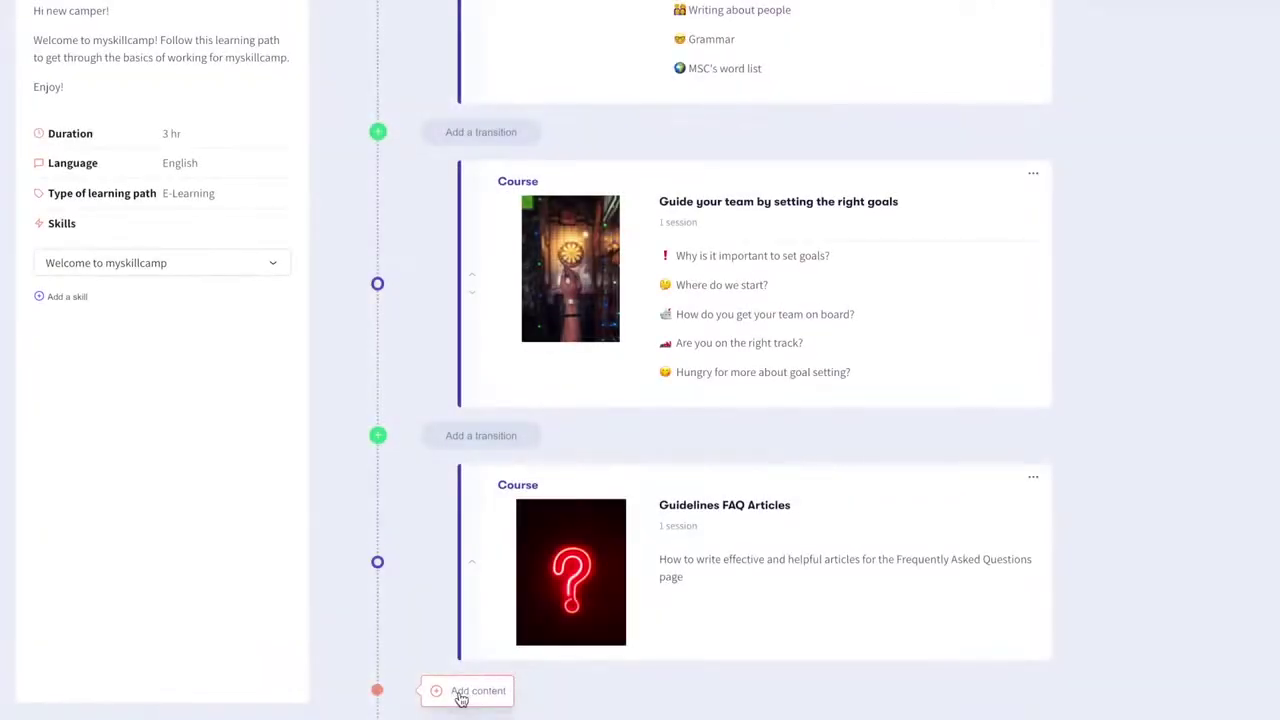
- Start creating a new activity in the learning path and consult the help article on the 10 available activities
click(461, 697)
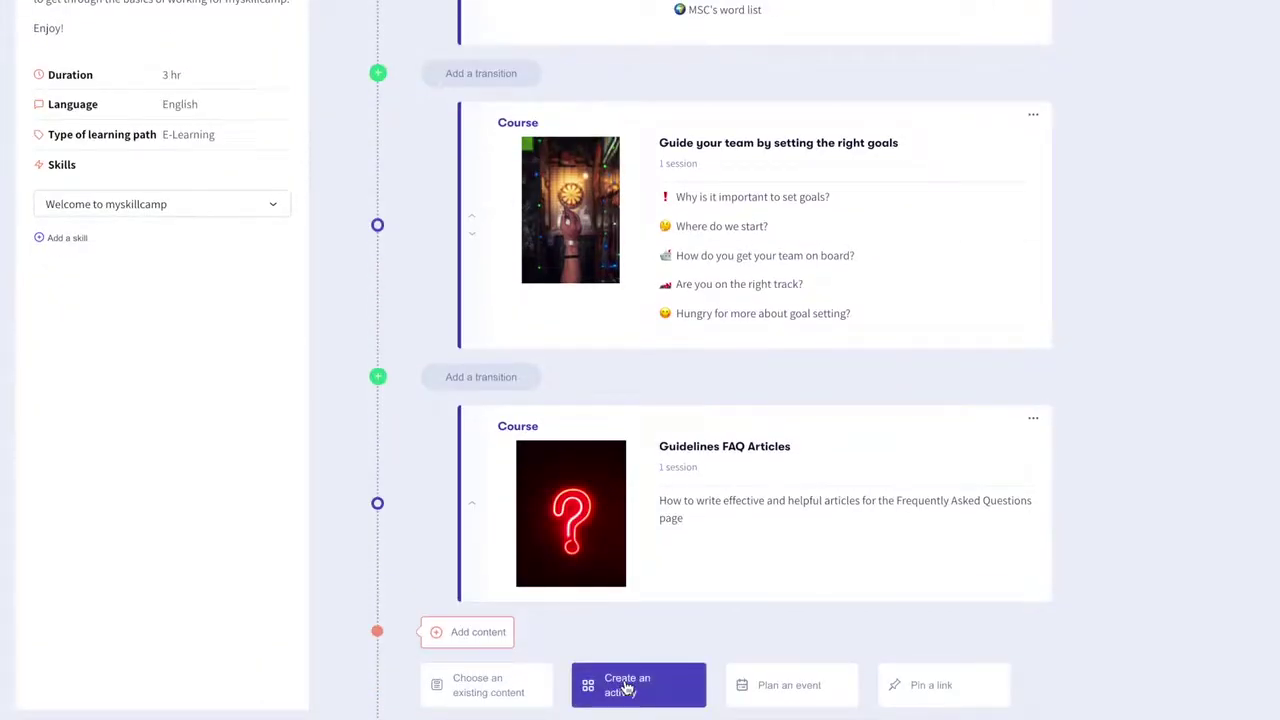
click(627, 688)
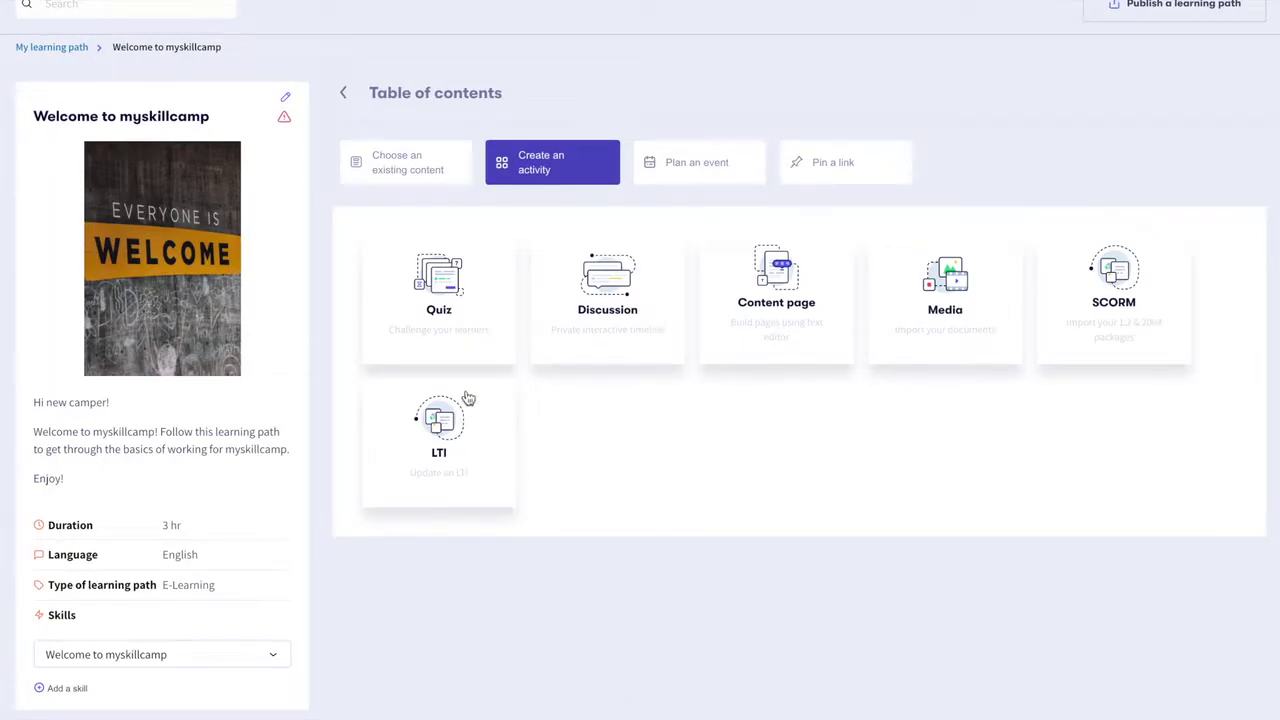
scroll(490, 292, up, 1)
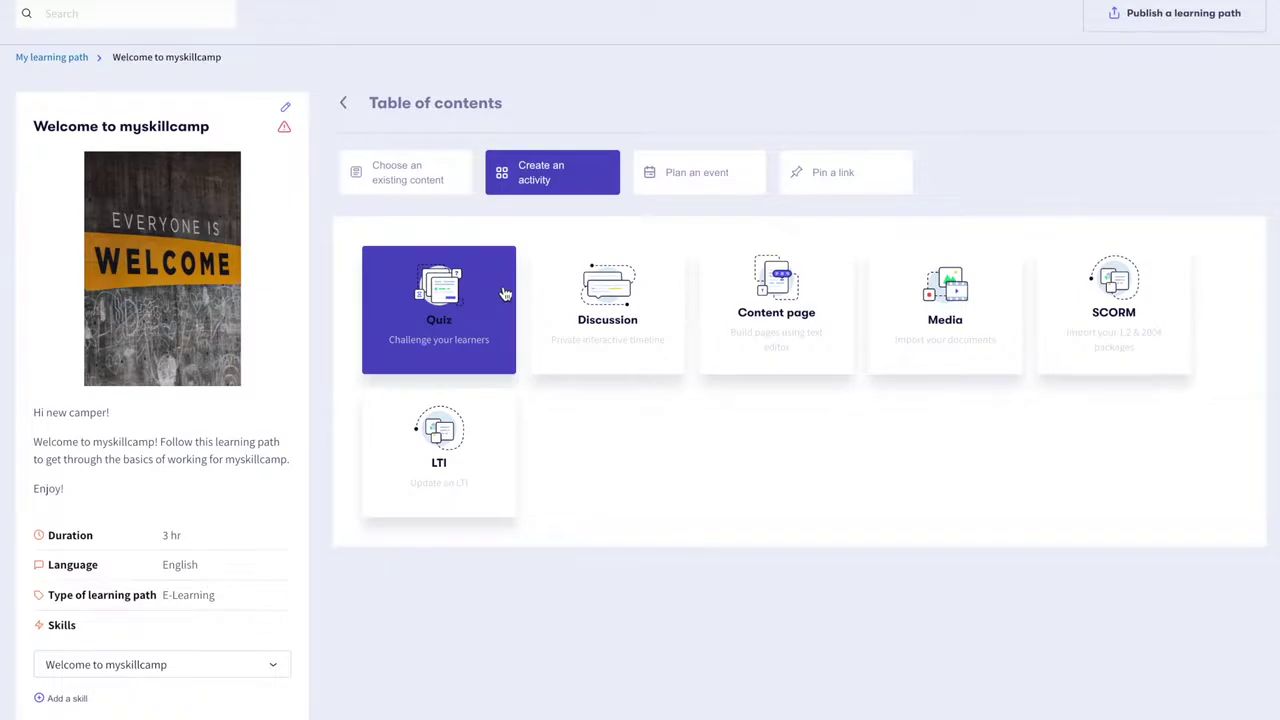
scroll(645, 309, down, 1)
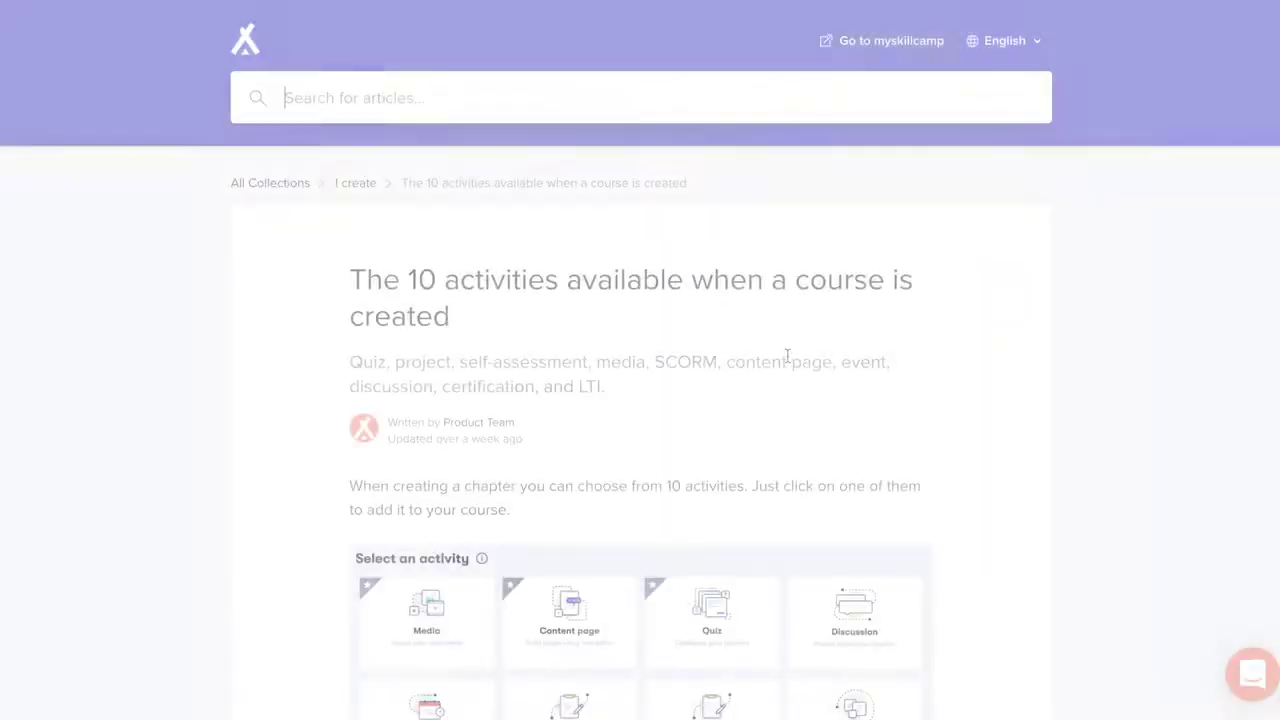
scroll(787, 356, down, 6)
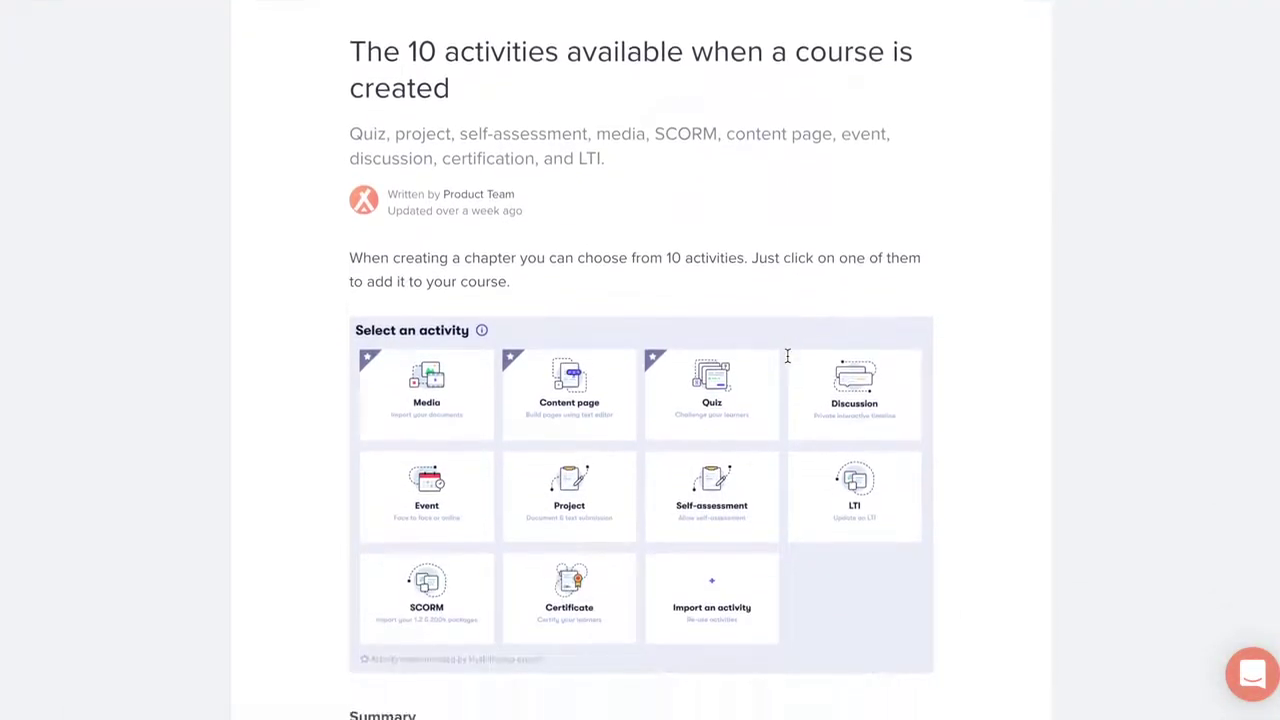
scroll(789, 363, down, 10)
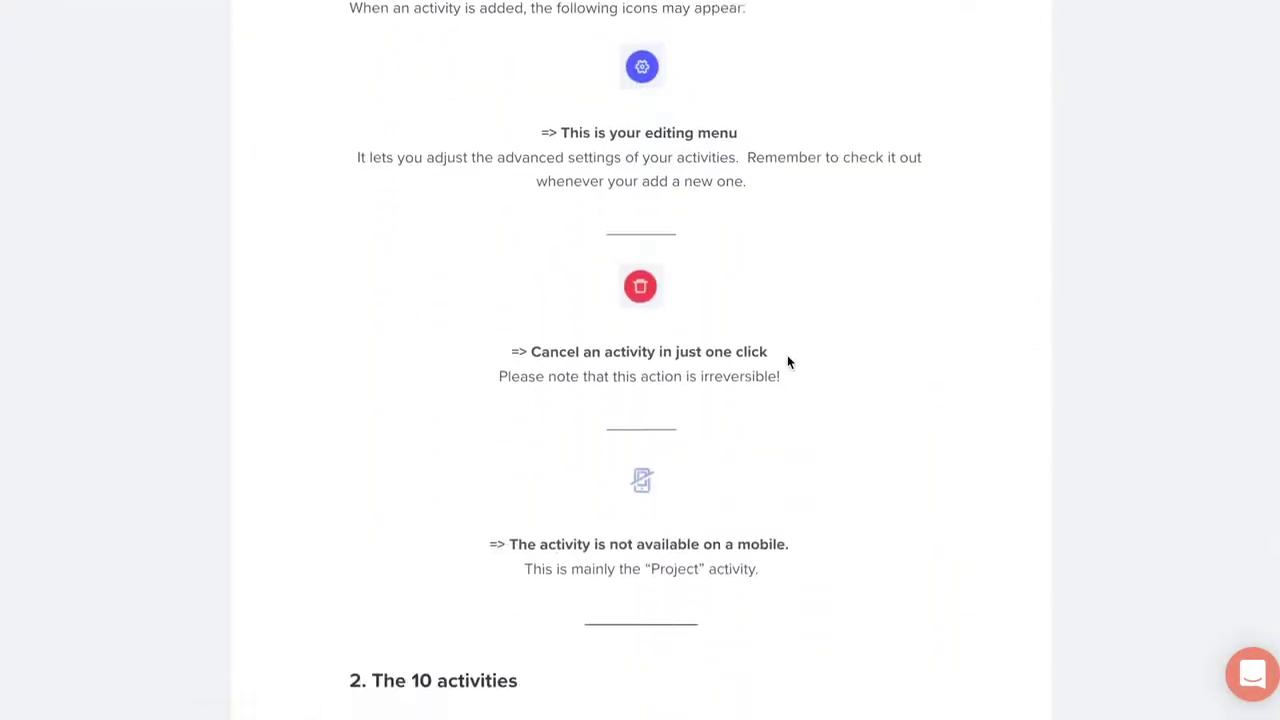
scroll(787, 363, down, 2)
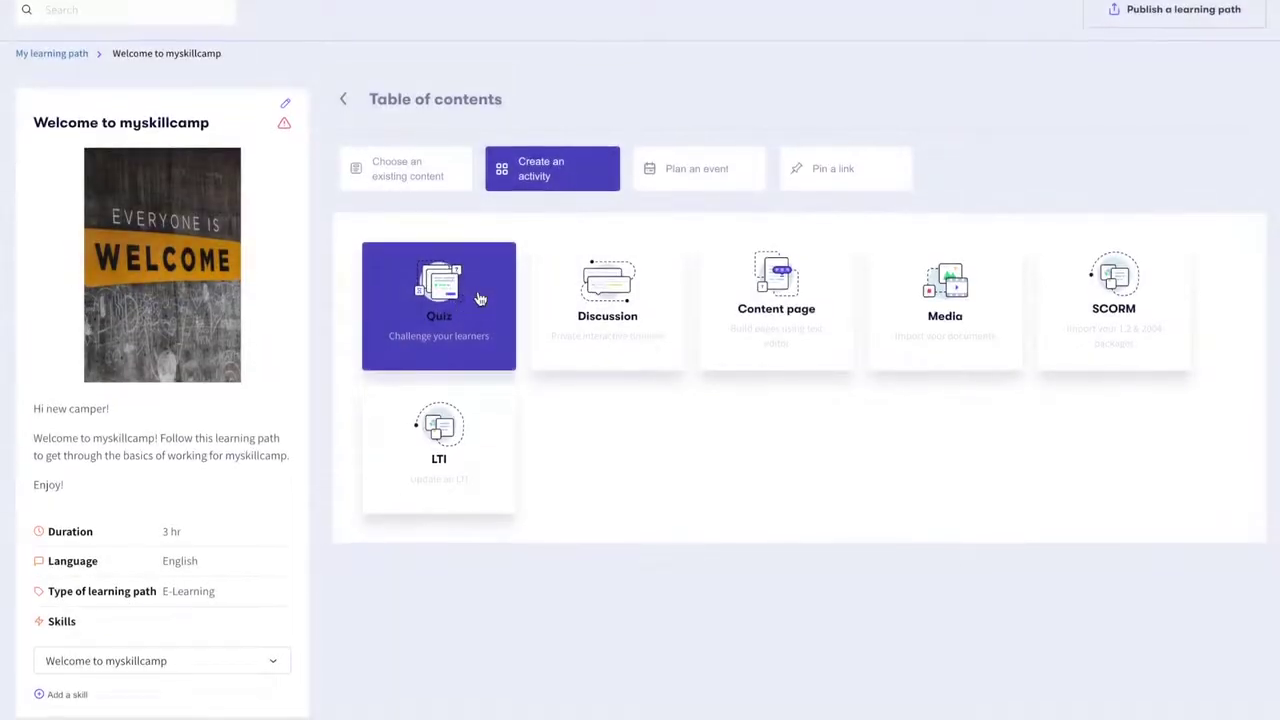
- Create a quiz with the true-or-false question "Our mission", set True as the correct answer, and add it to the learning path
click(479, 299)
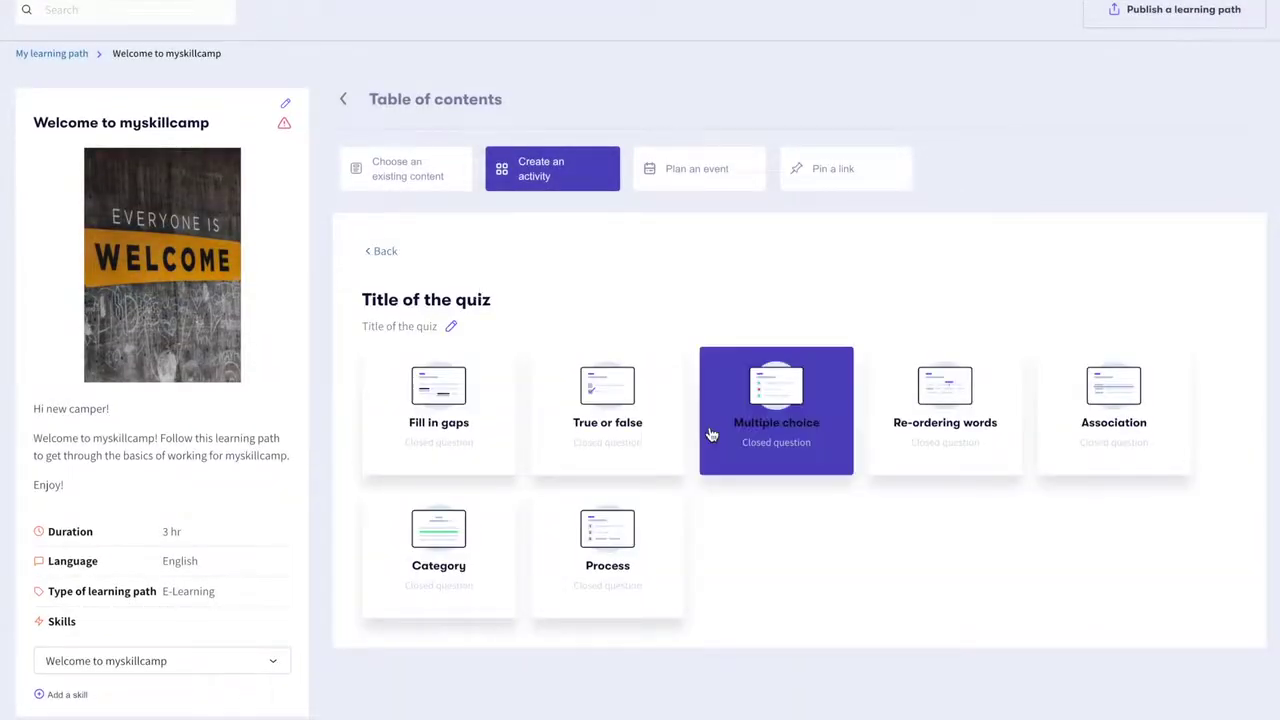
click(655, 410)
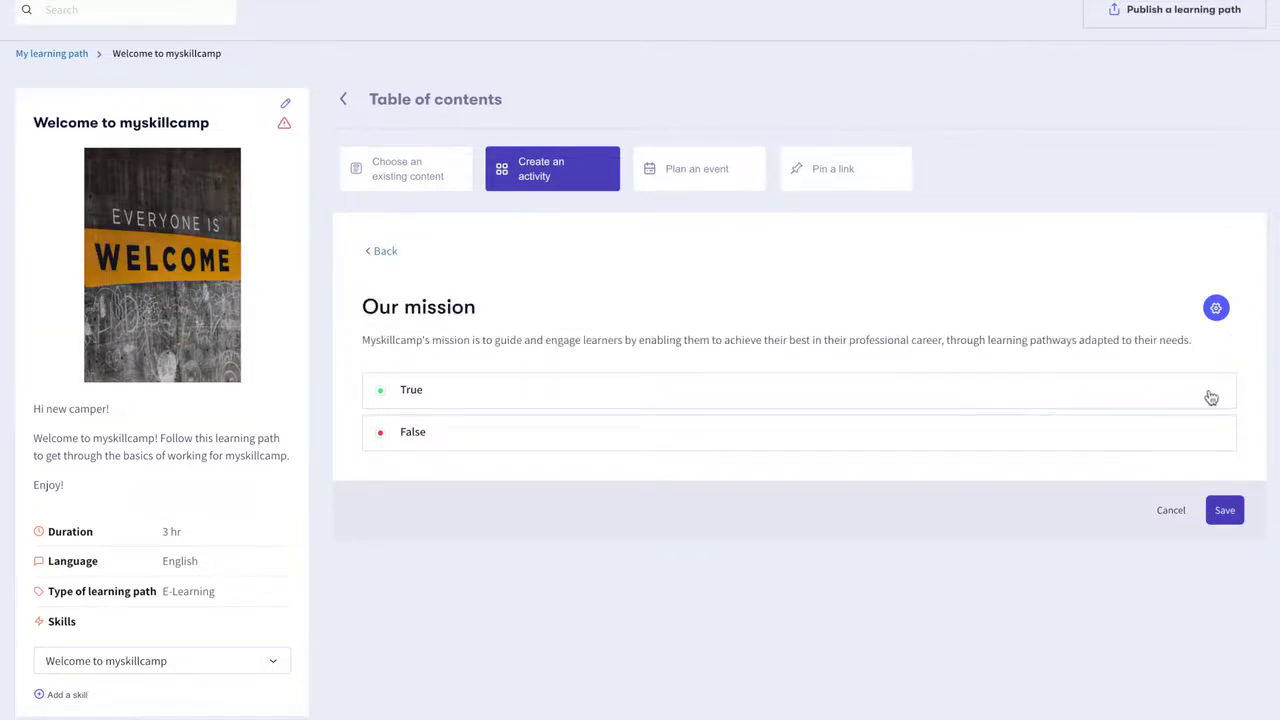
click(1229, 397)
click(1225, 498)
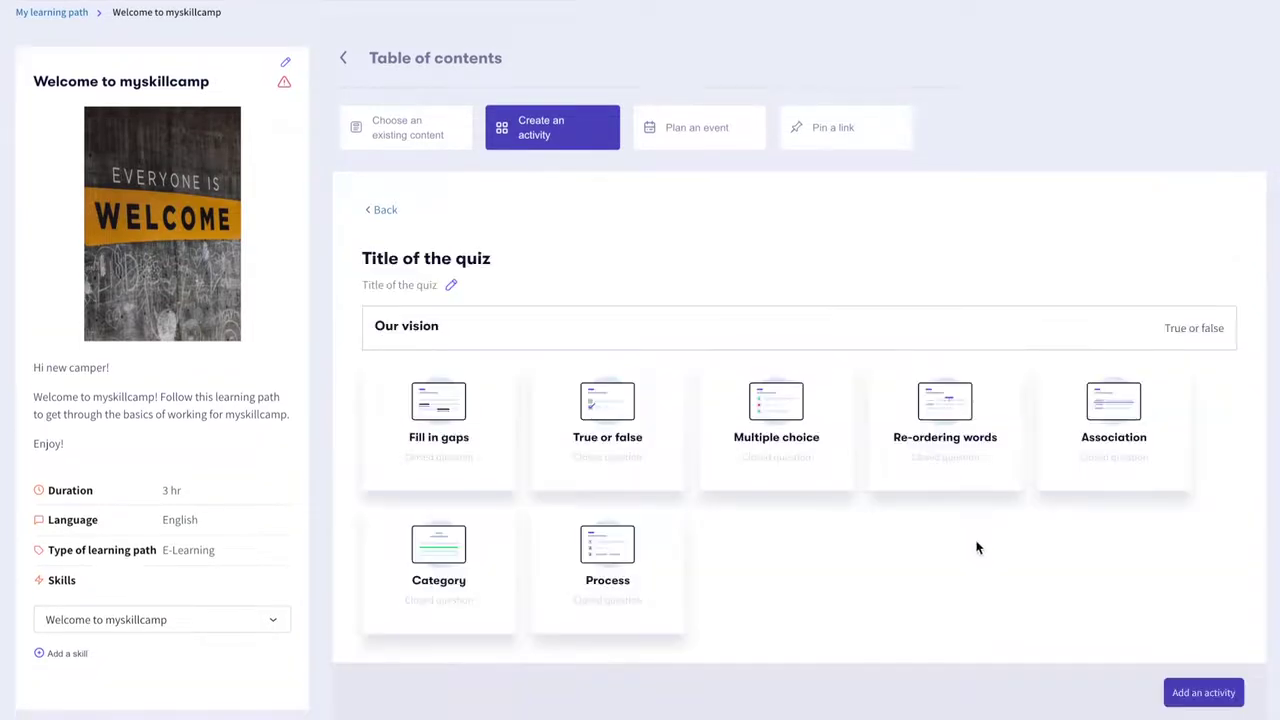
click(1203, 692)
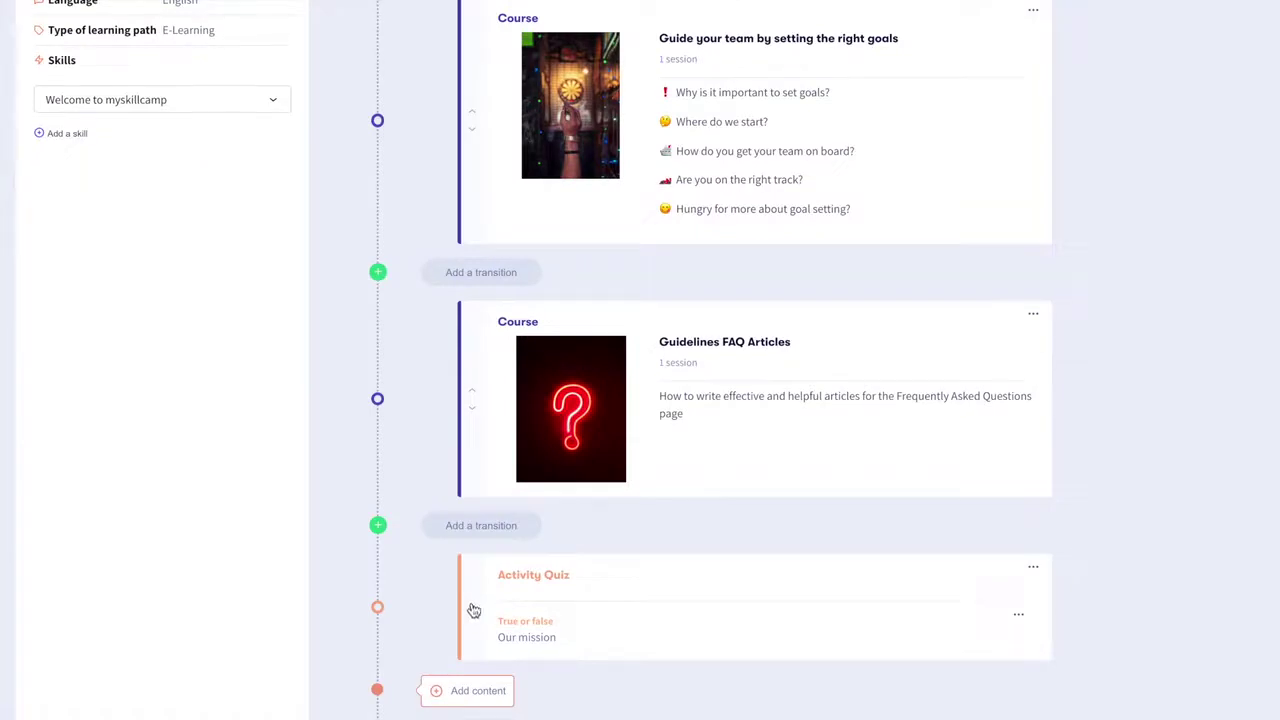
- Move the quiz activity up two places, above the "Guide your team by setting the right goals" course
click(472, 600)
scroll(570, 300, up, 2)
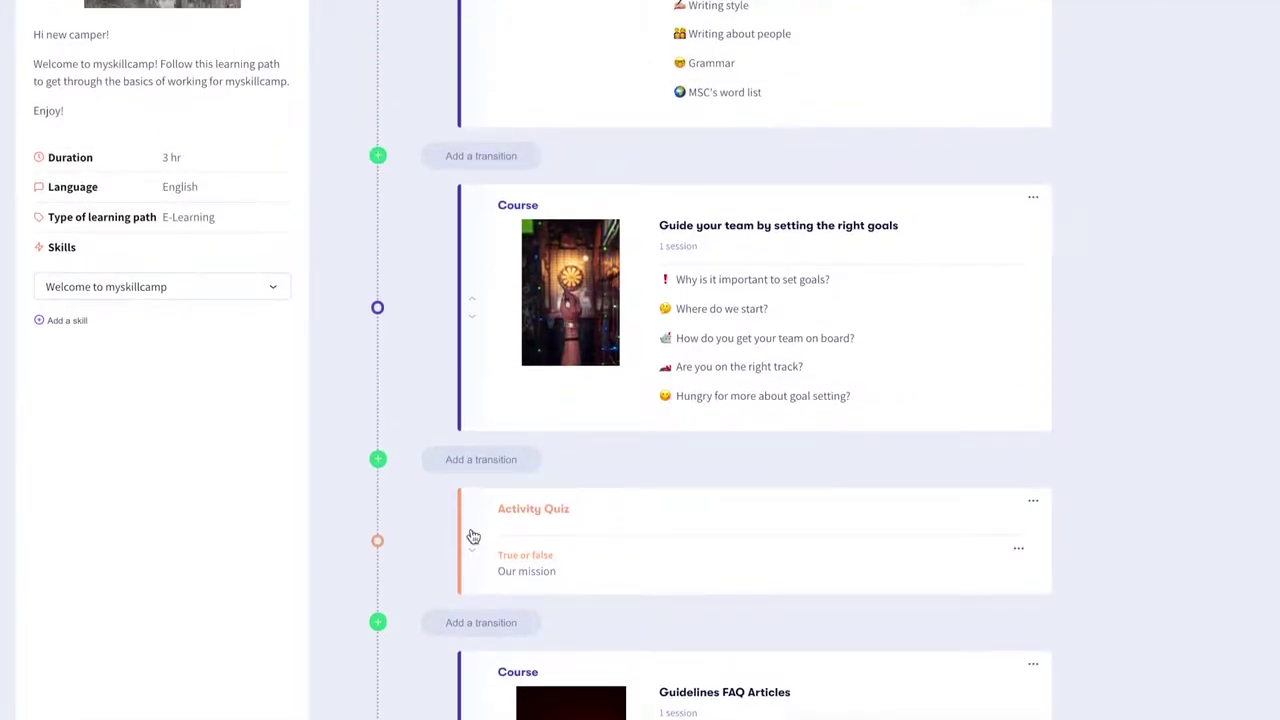
click(472, 534)
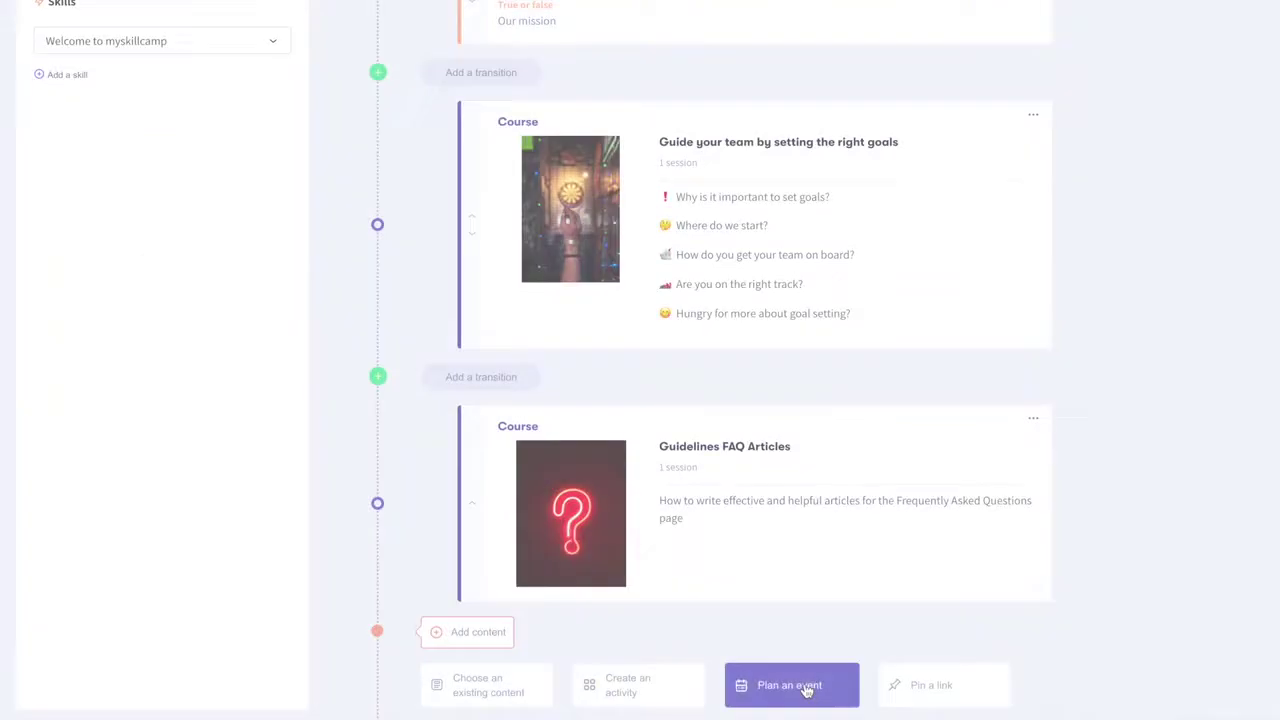
- Start planning an event titled "Welcome to the team!" and consult the Event Activity help article about the event types
click(806, 688)
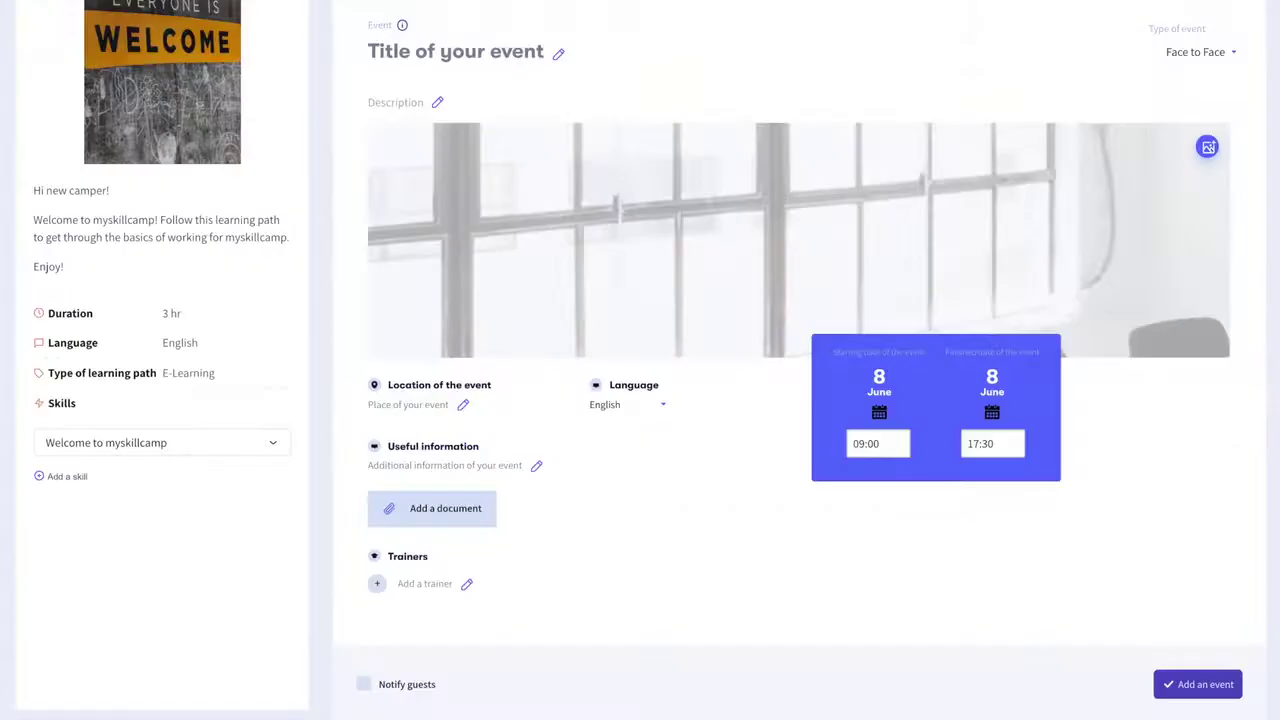
triple_click(440, 52)
text(Welcome to the team!)
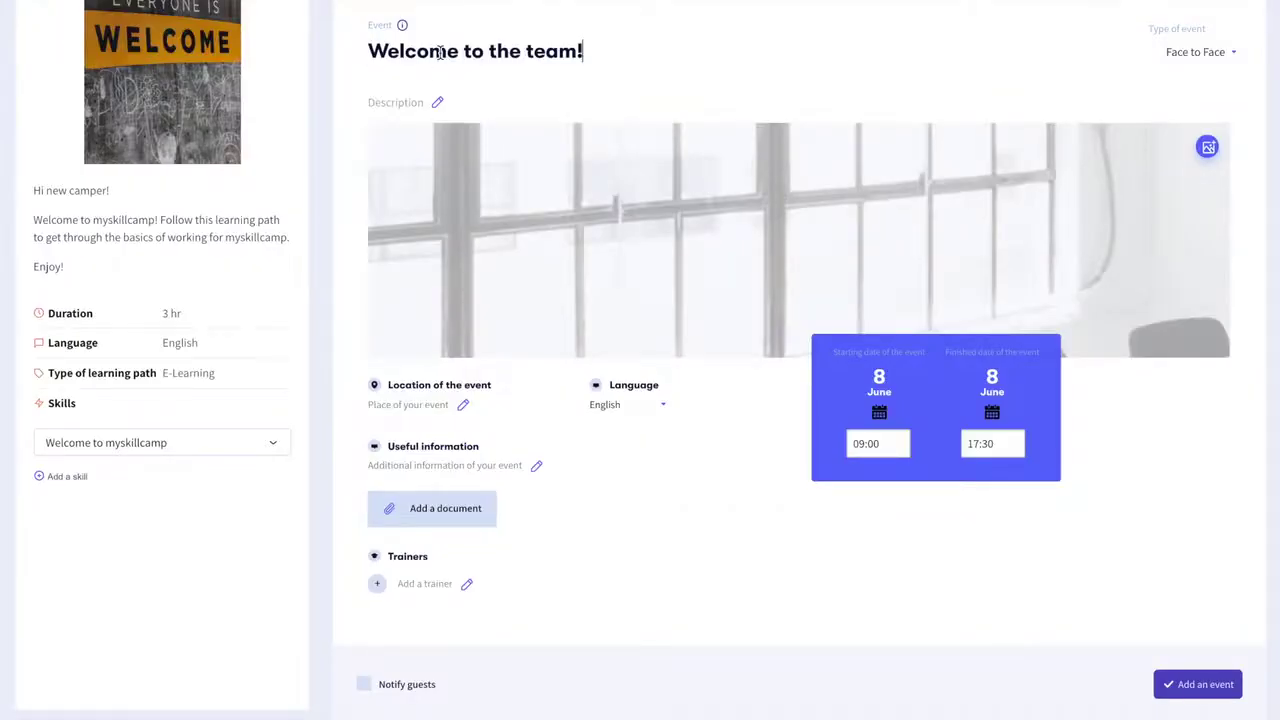
click(1215, 52)
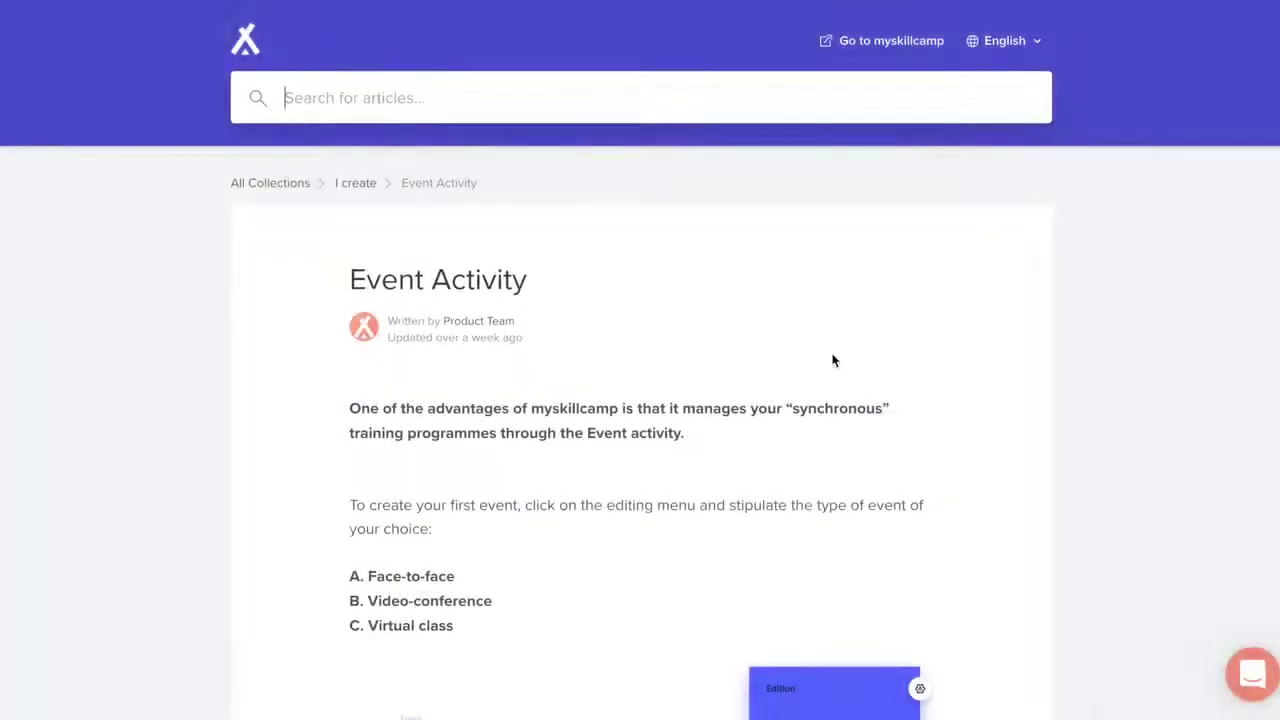
scroll(833, 360, down, 9)
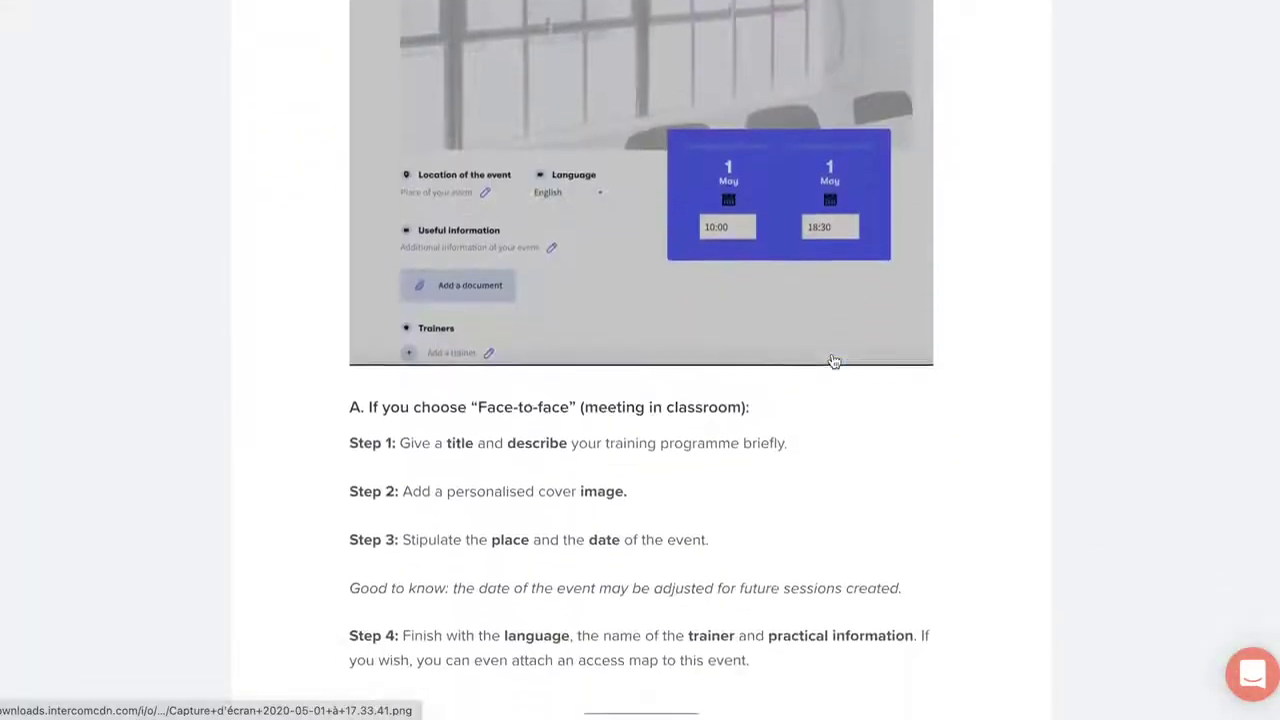
scroll(833, 360, down, 7)
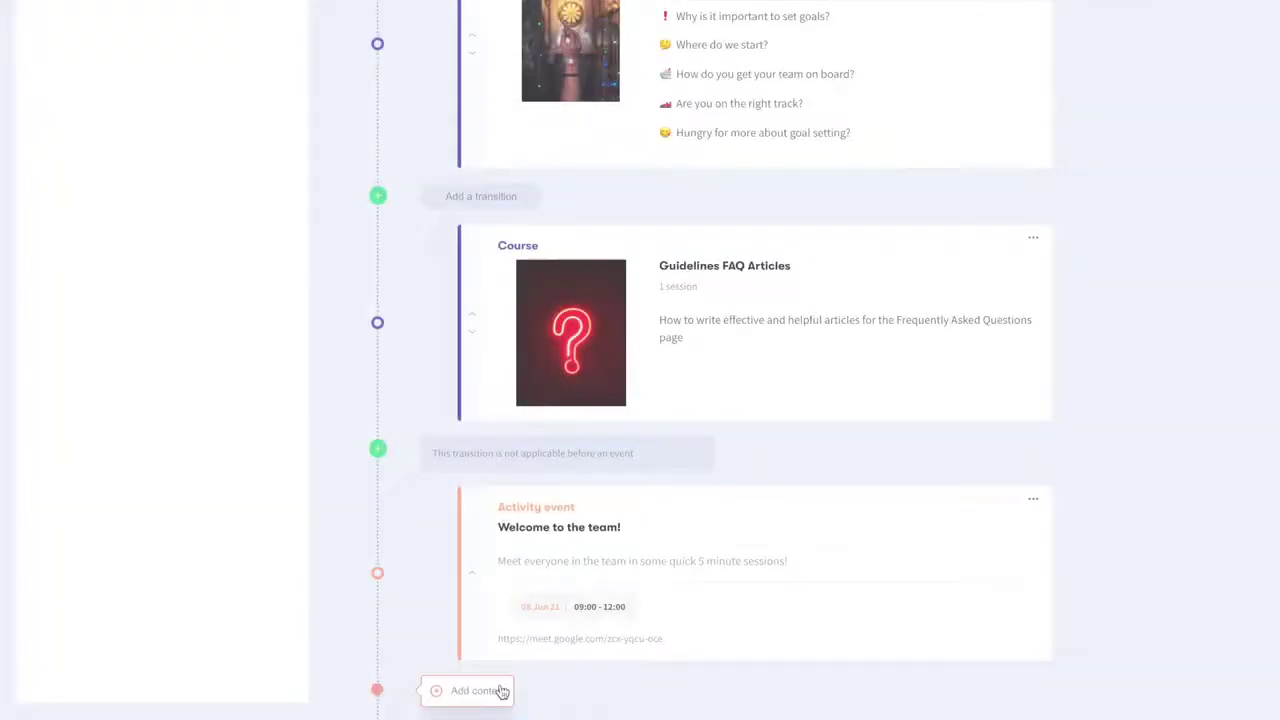
click(503, 689)
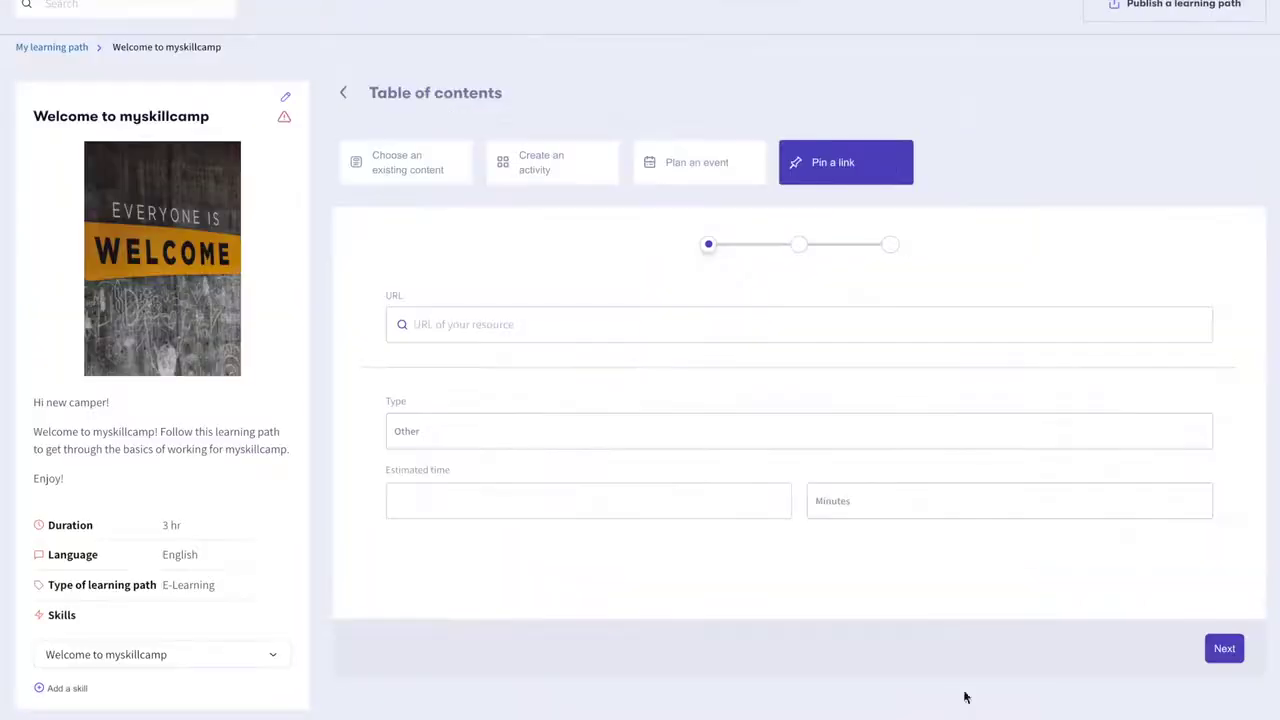
click(955, 695)
click(763, 510)
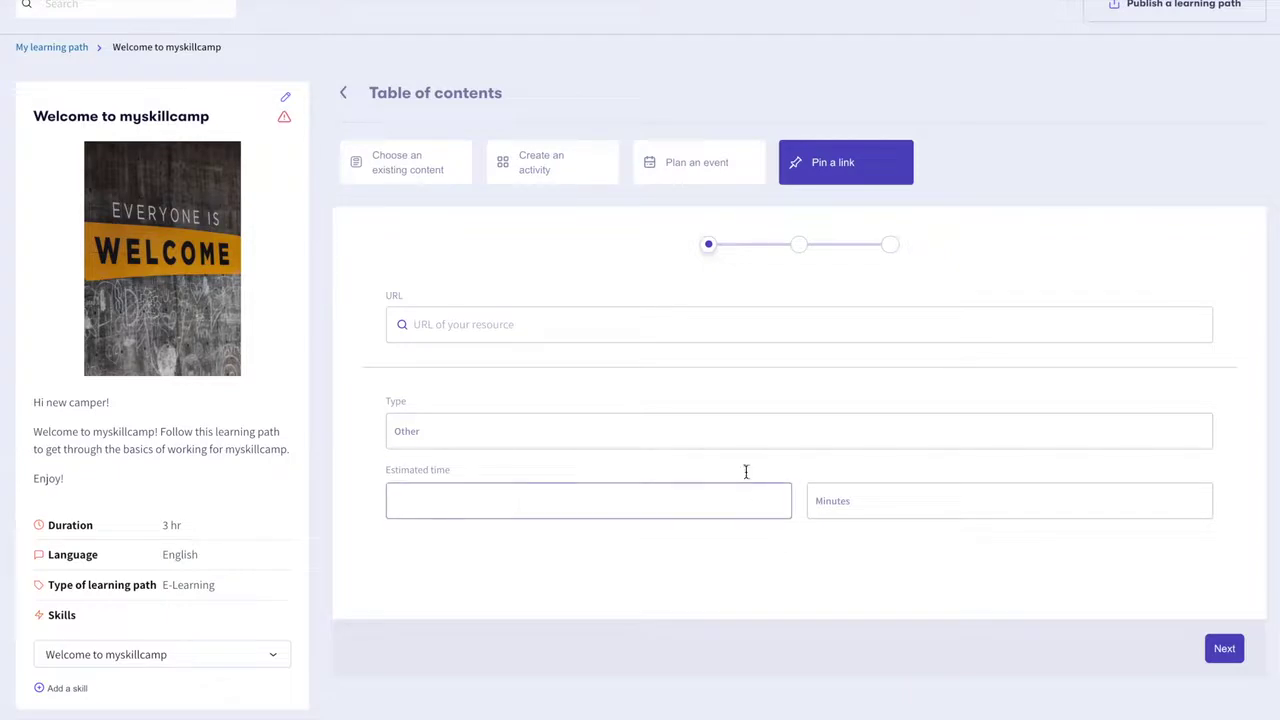
click(652, 391)
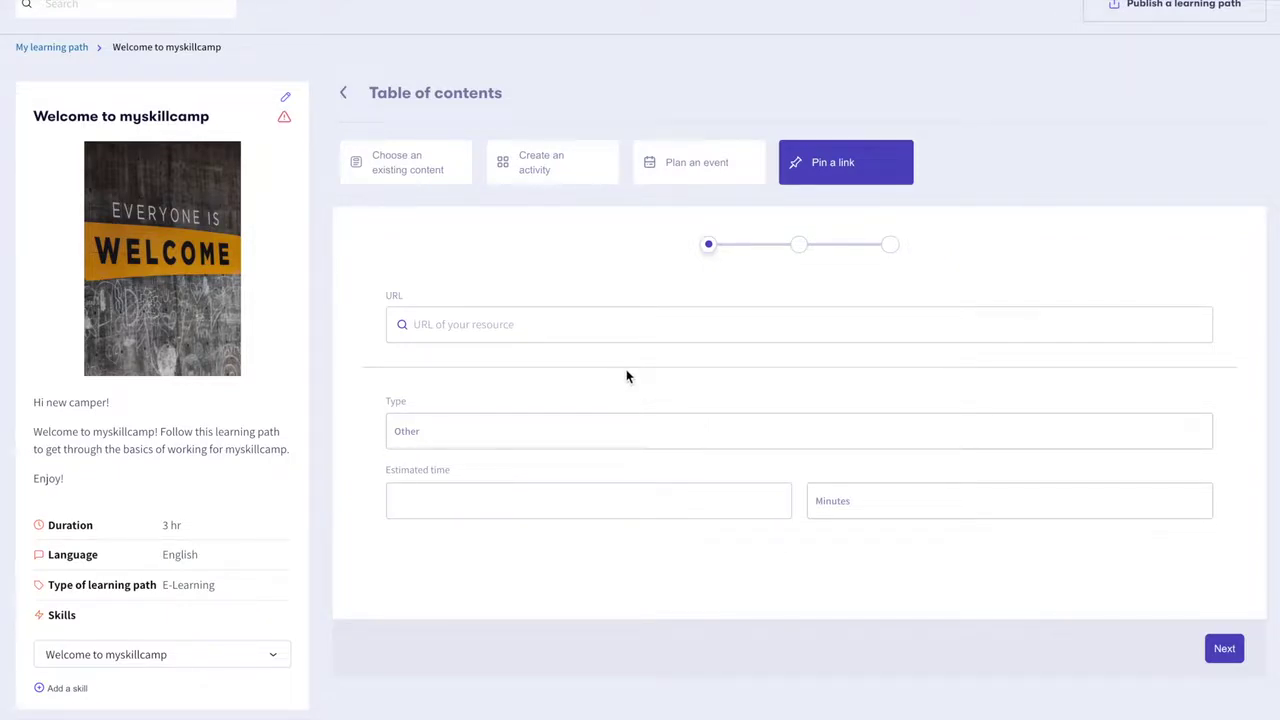
click(610, 331)
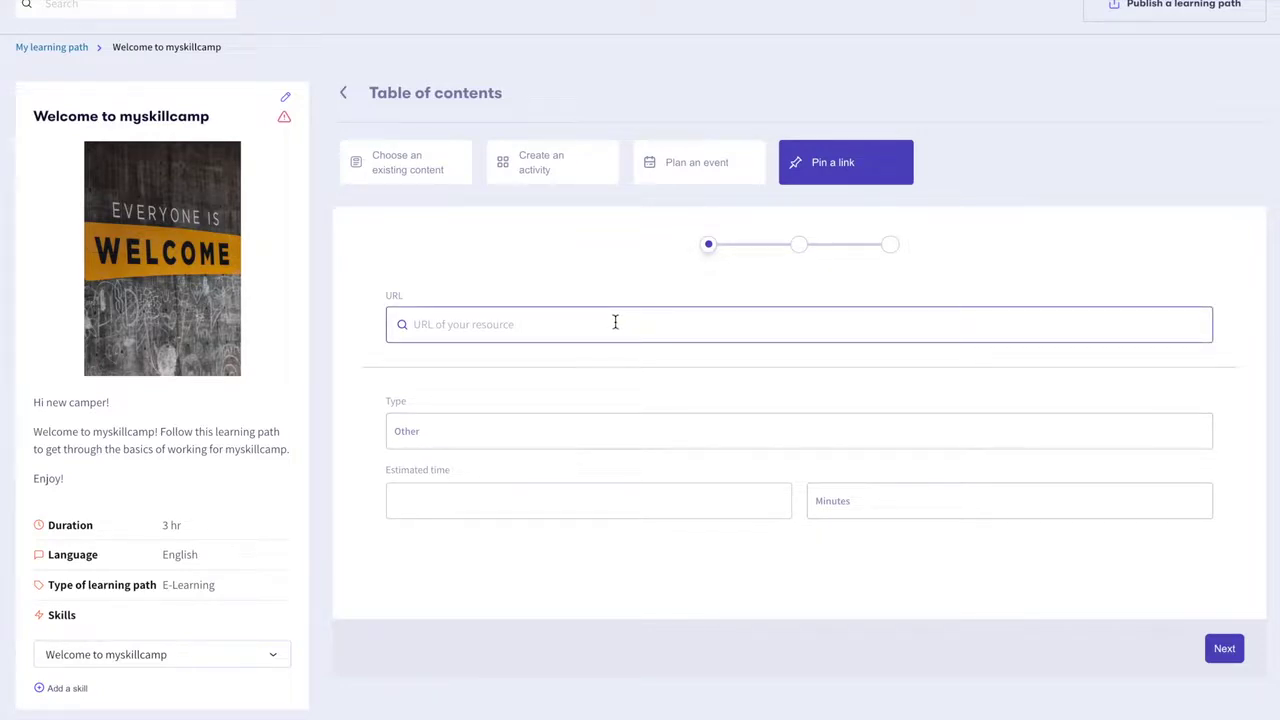
click(615, 322)
key(ctrl+v)
click(590, 398)
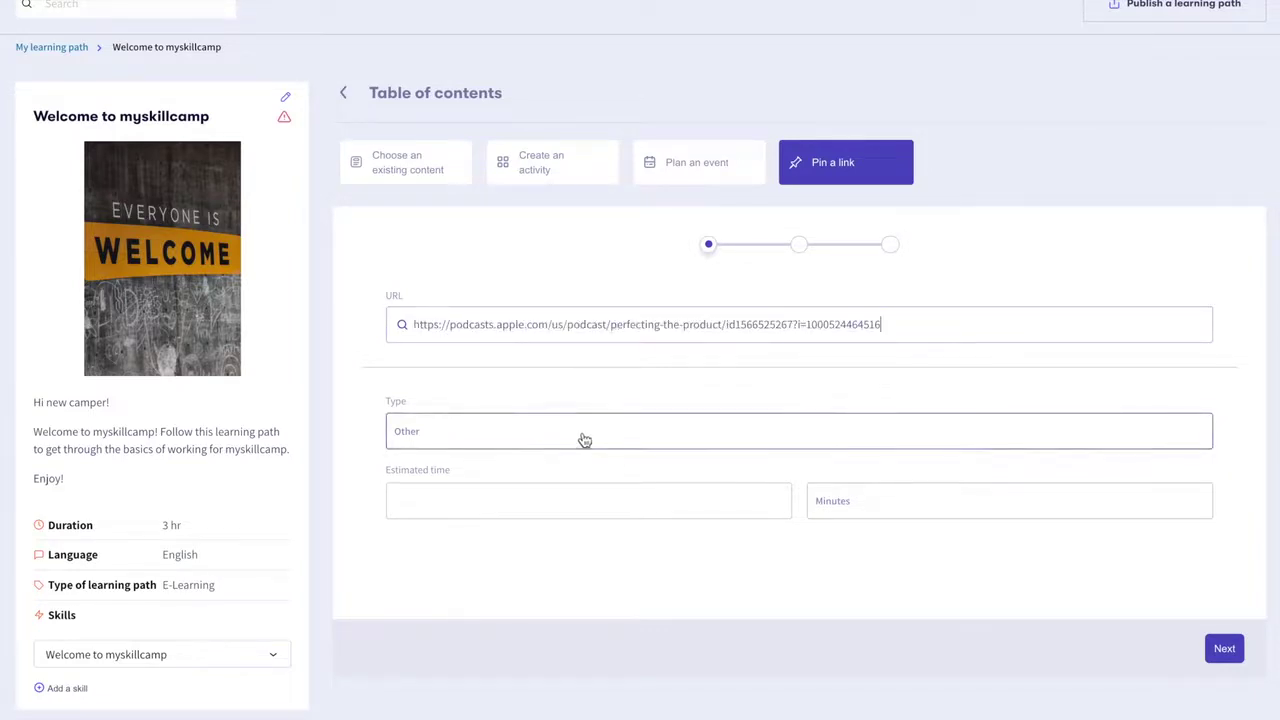
- Keep the pinned link's type as Other and set its estimated time to 20 minutes
click(583, 440)
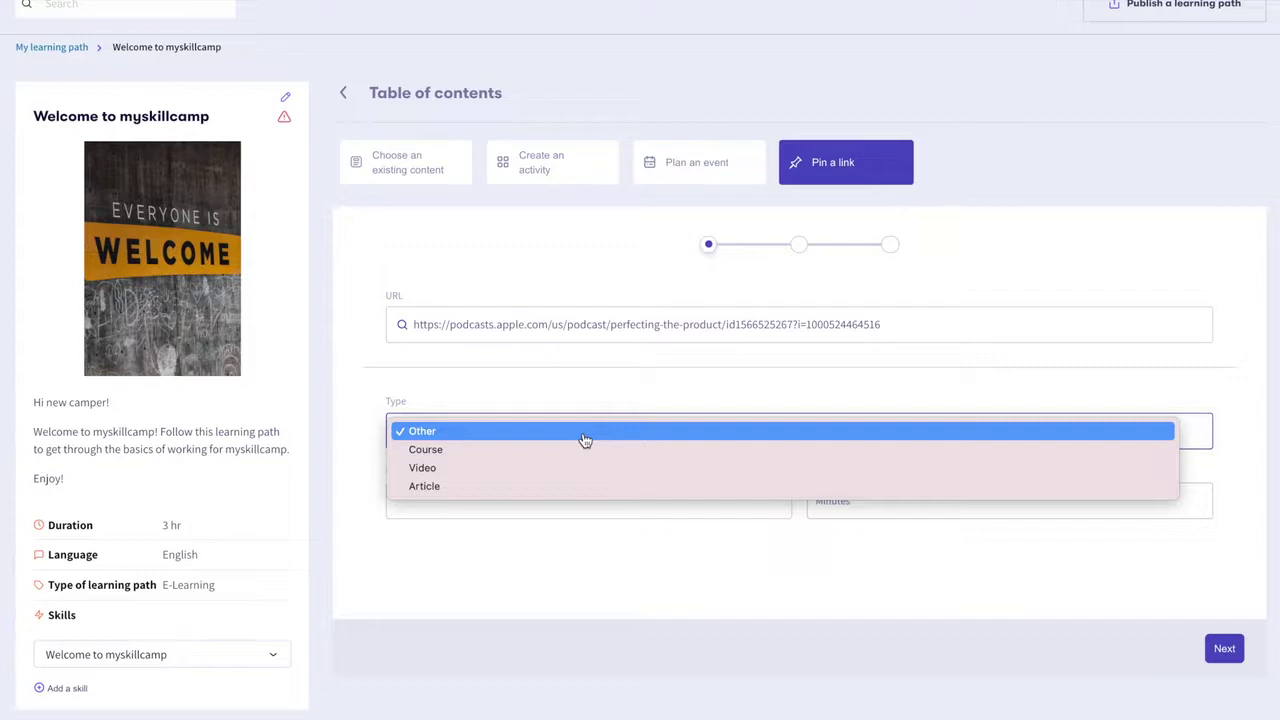
click(585, 438)
click(593, 492)
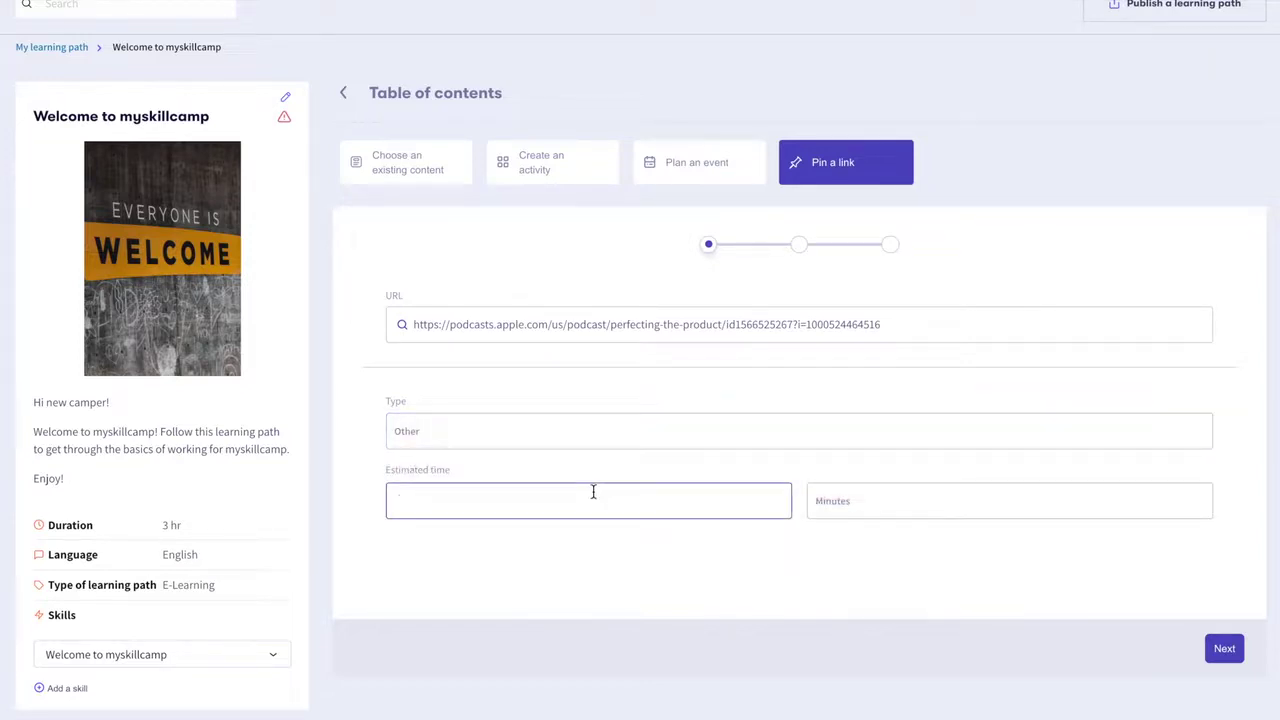
text(20)
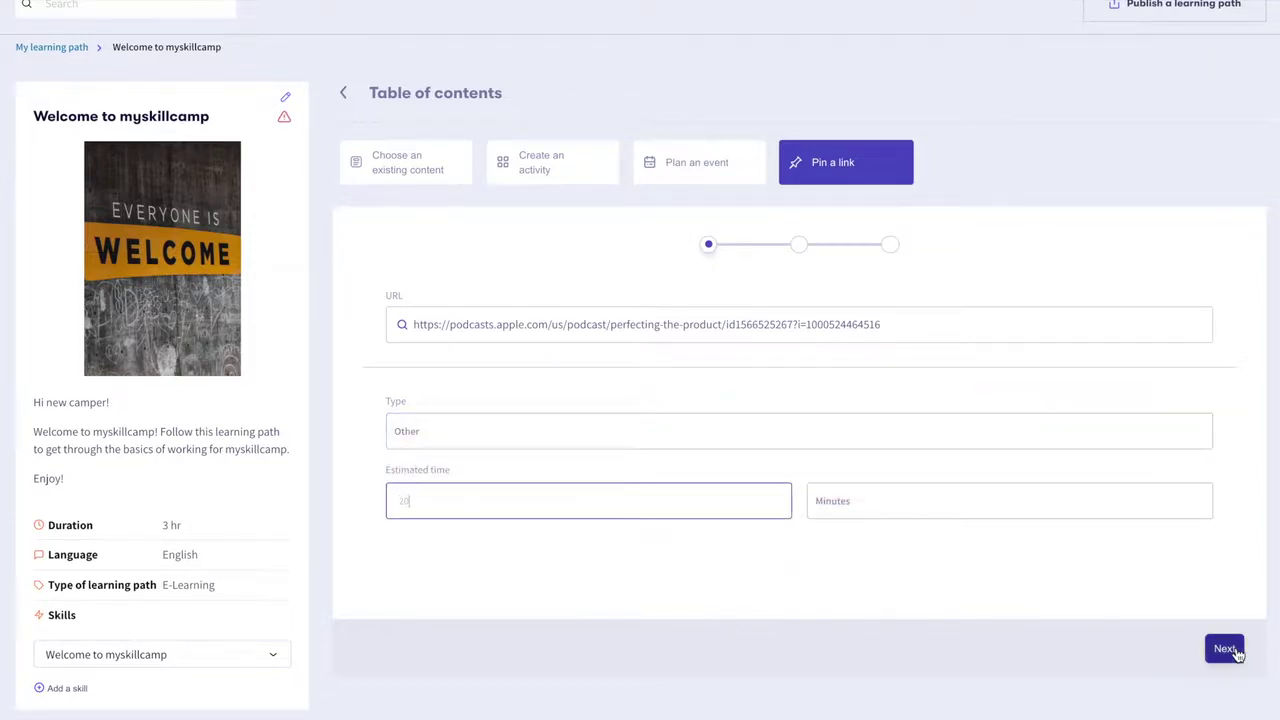
click(1230, 649)
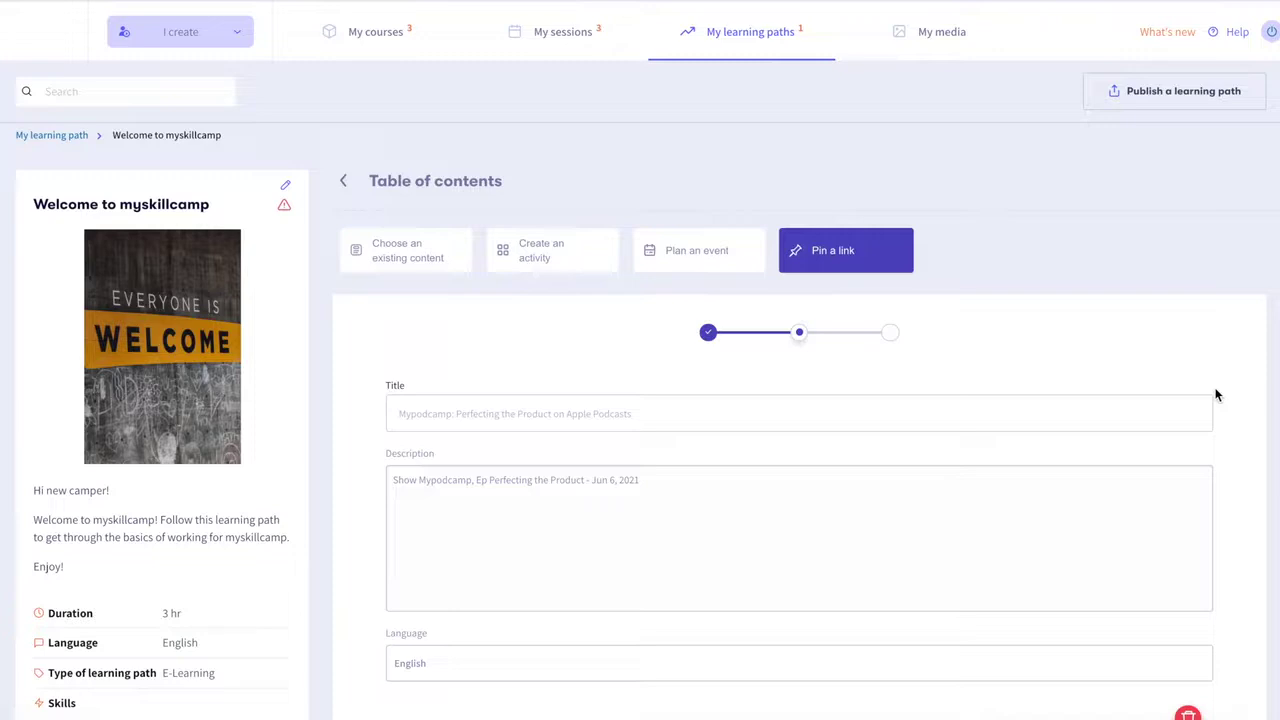
- Accept the podcast's prefilled details, assign the skills Produit and Onboarding process, and validate the pinned link
scroll(1216, 395, down, 4)
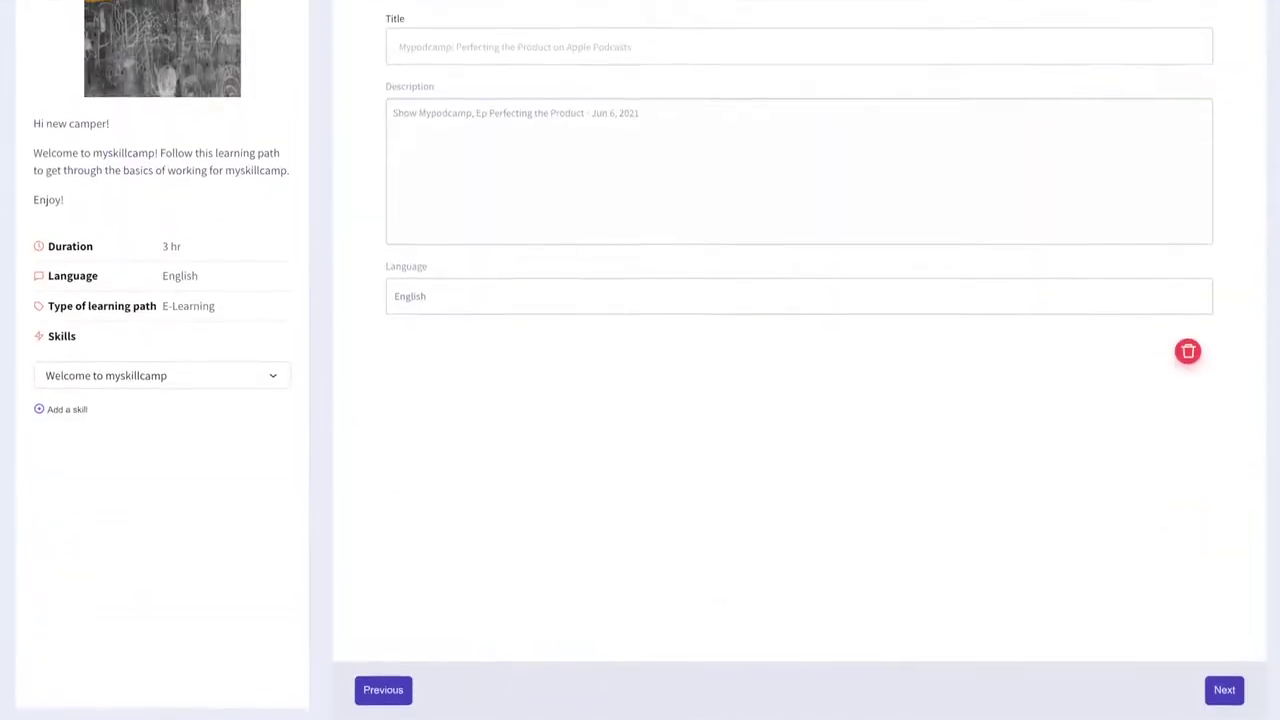
click(1222, 690)
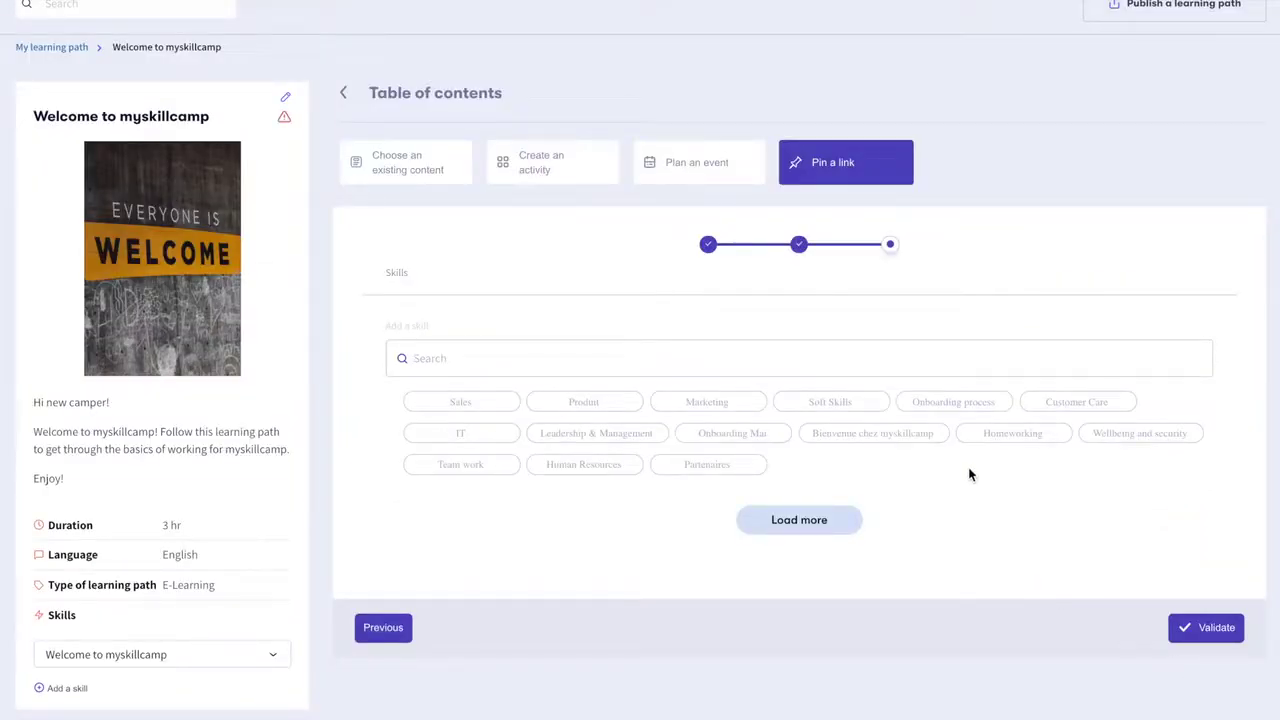
click(562, 405)
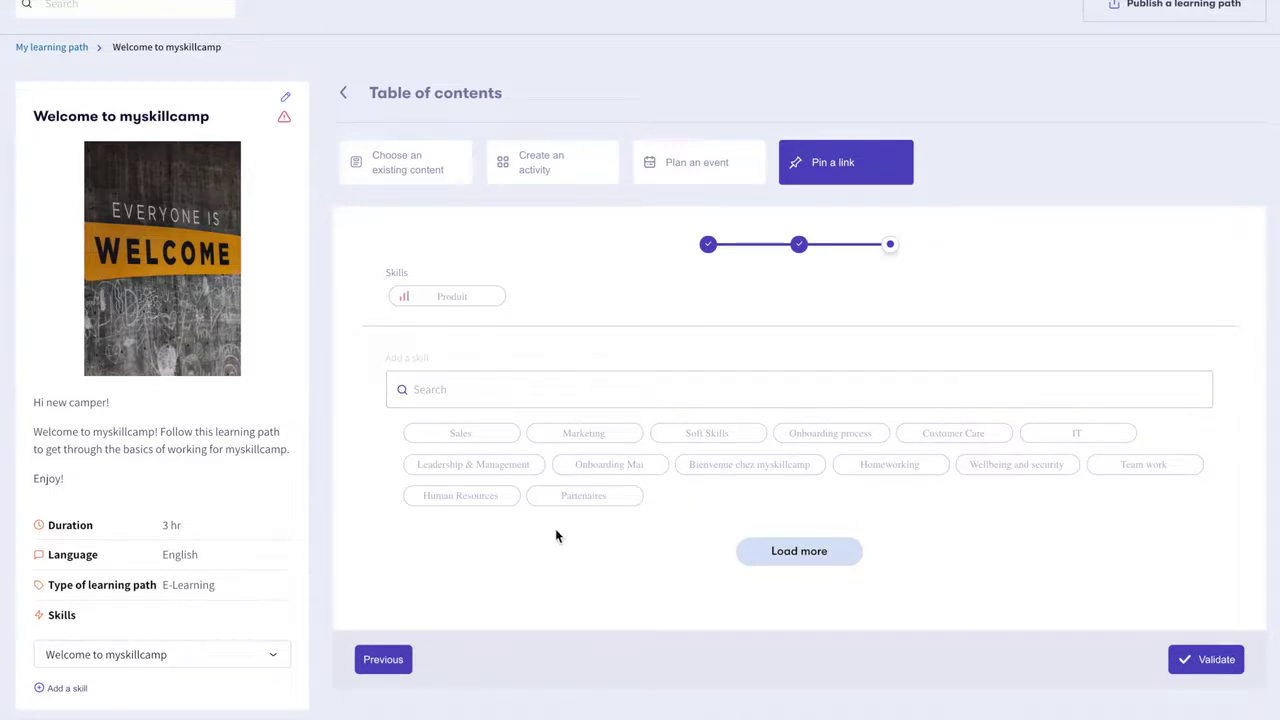
click(830, 433)
click(1200, 660)
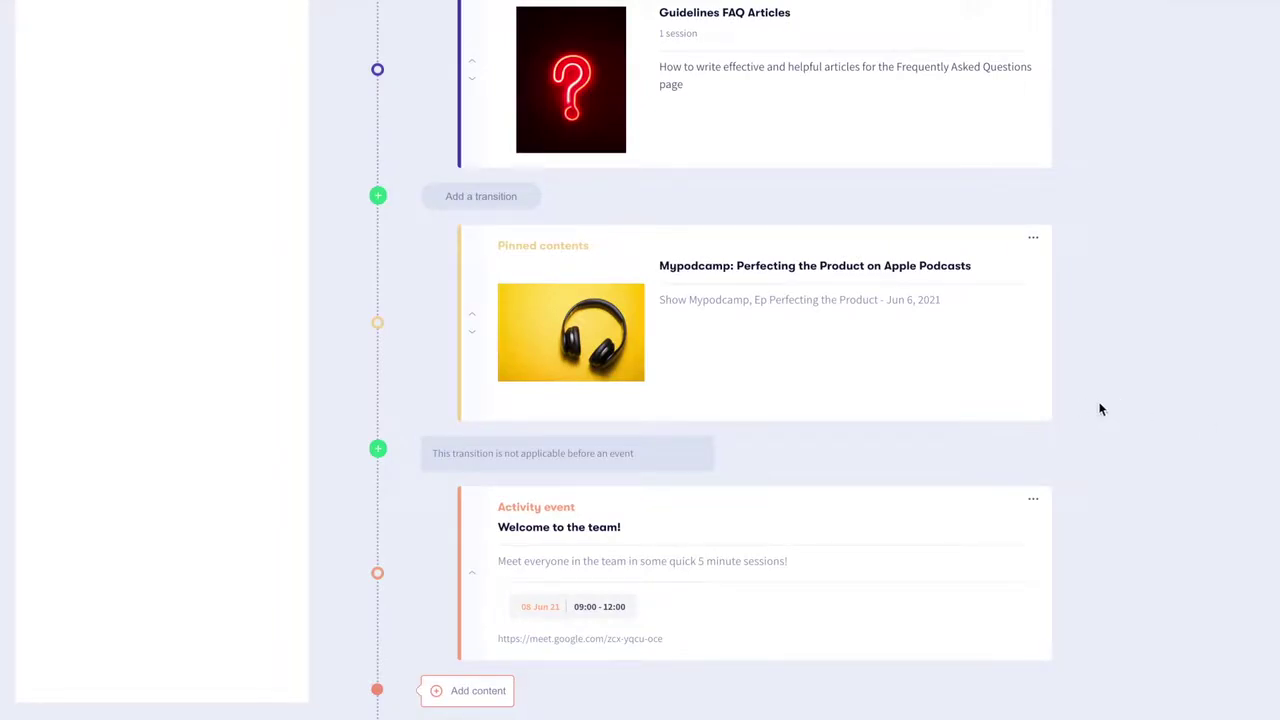
- Add a first stage transition that activates the learning path 1 day after registration with a minimum score of 70%
scroll(1101, 408, up, 10)
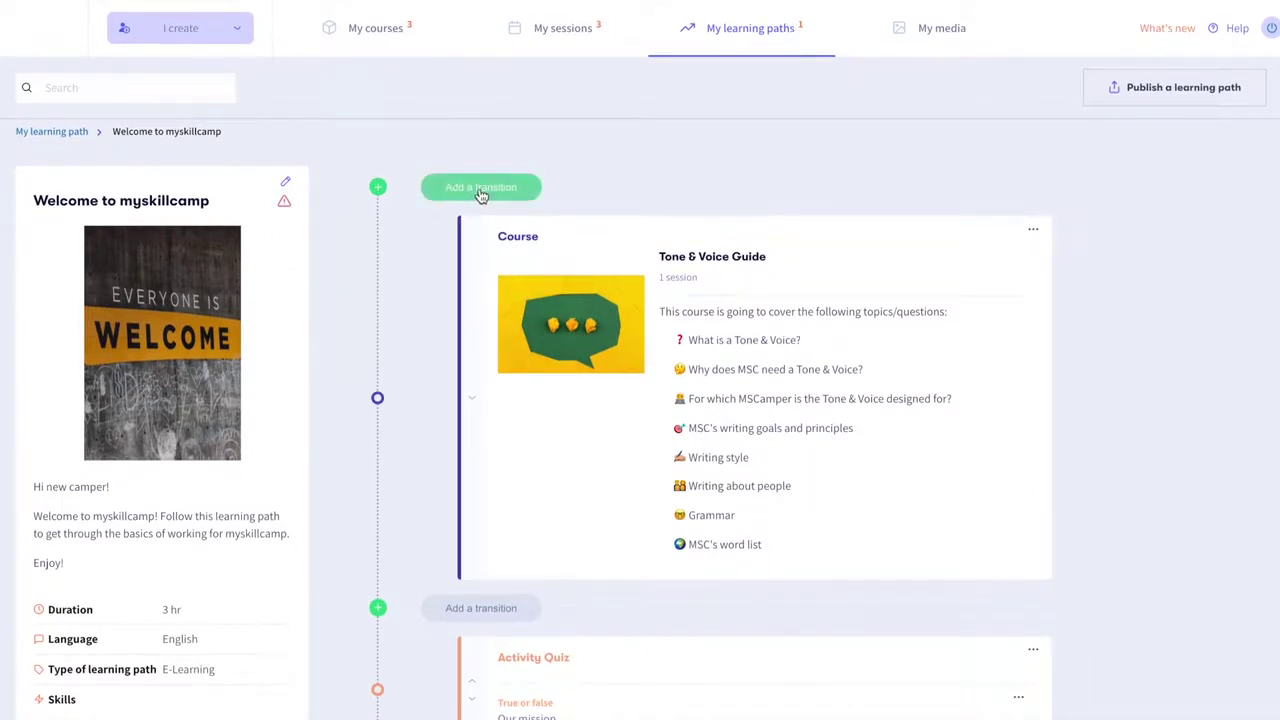
click(481, 188)
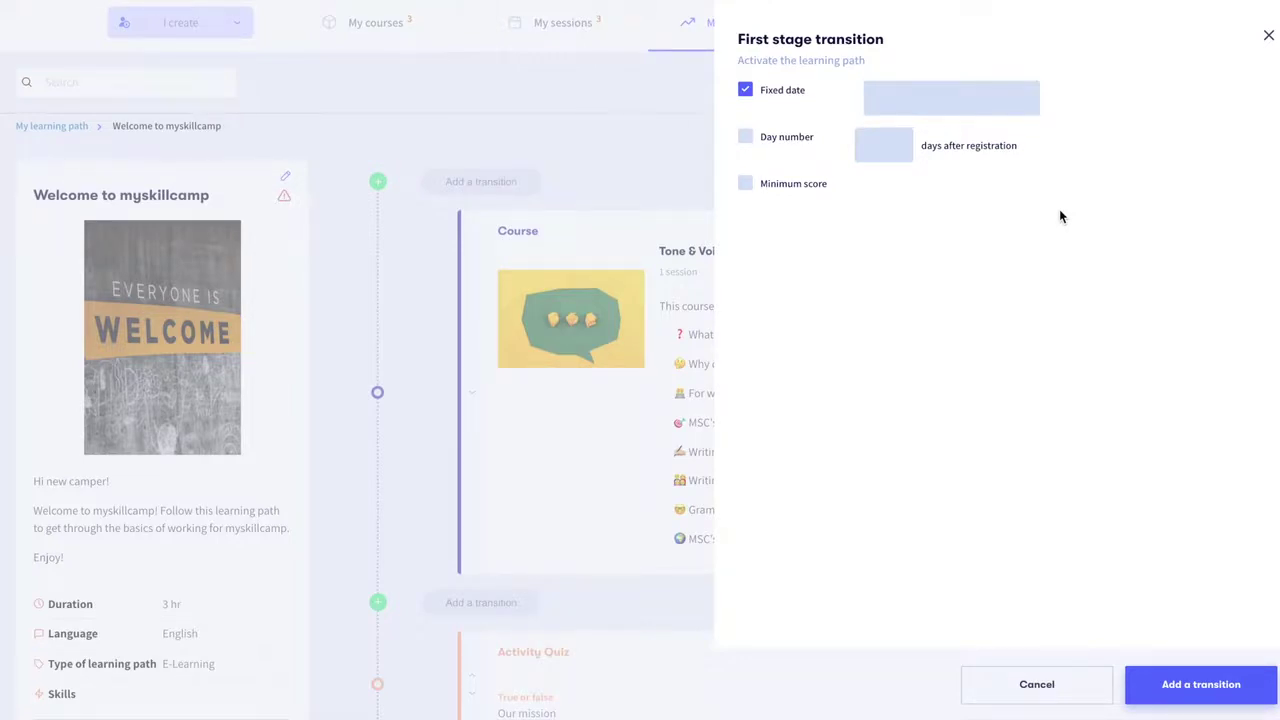
scroll(1059, 209, down, 1)
click(969, 104)
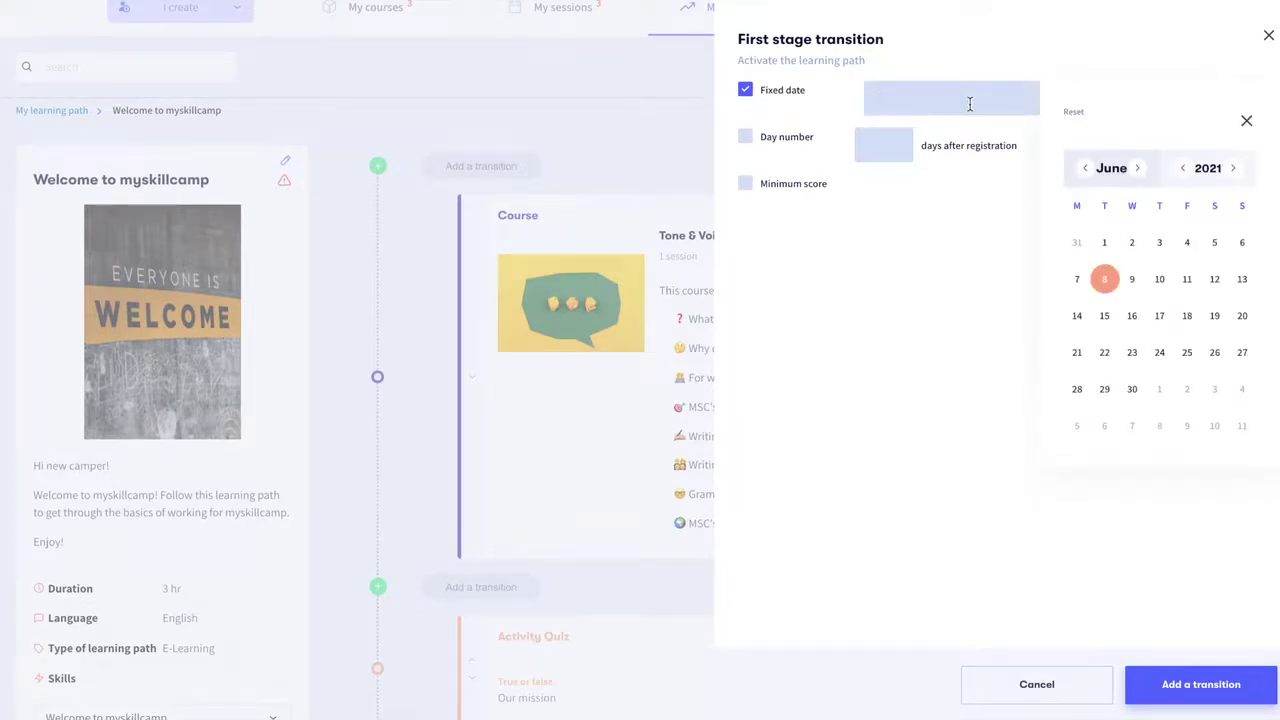
click(745, 137)
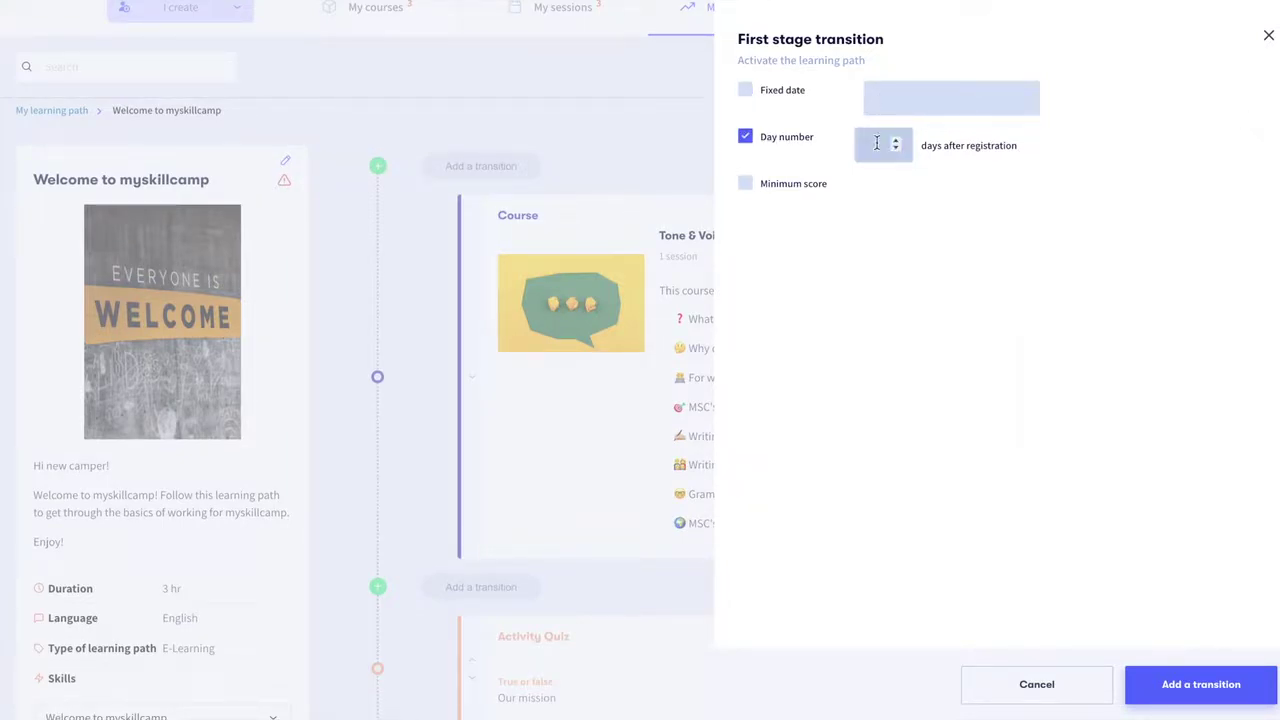
click(877, 143)
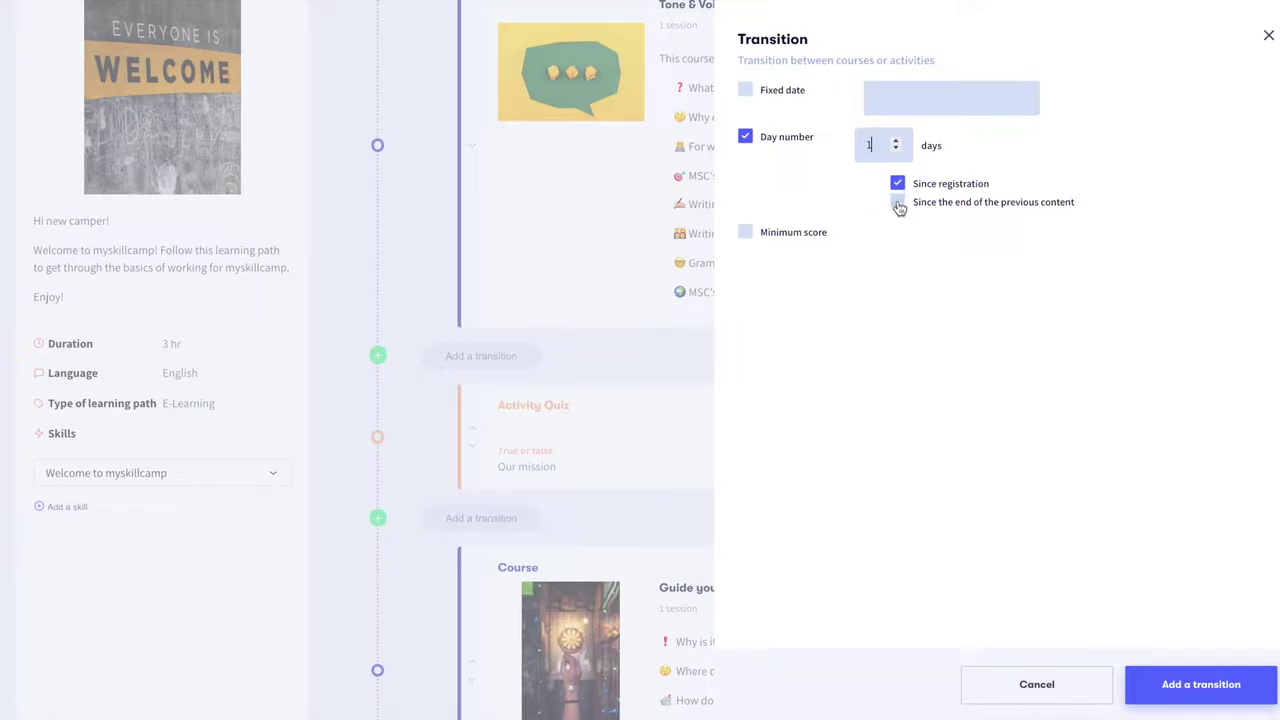
- Add a transition before the quiz of 1 day since the end of the previous content, with a minimum score of 100%
click(898, 203)
click(745, 233)
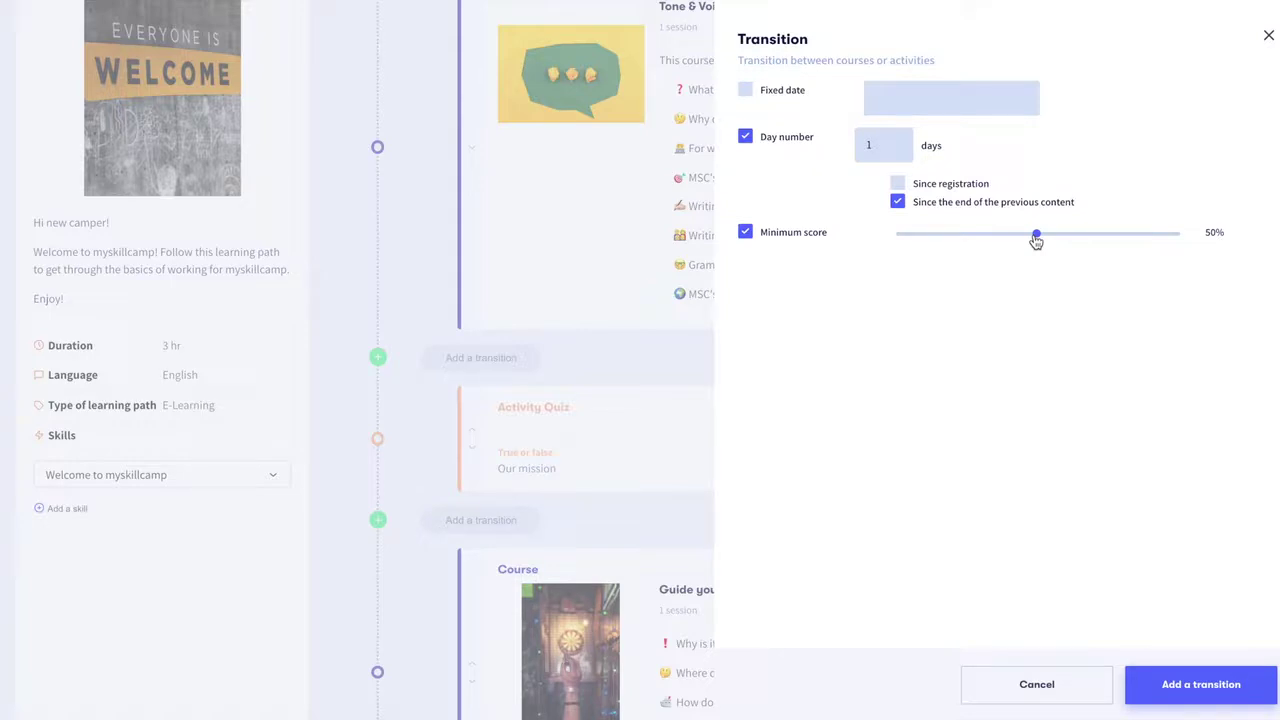
drag(1036, 240, 1196, 243)
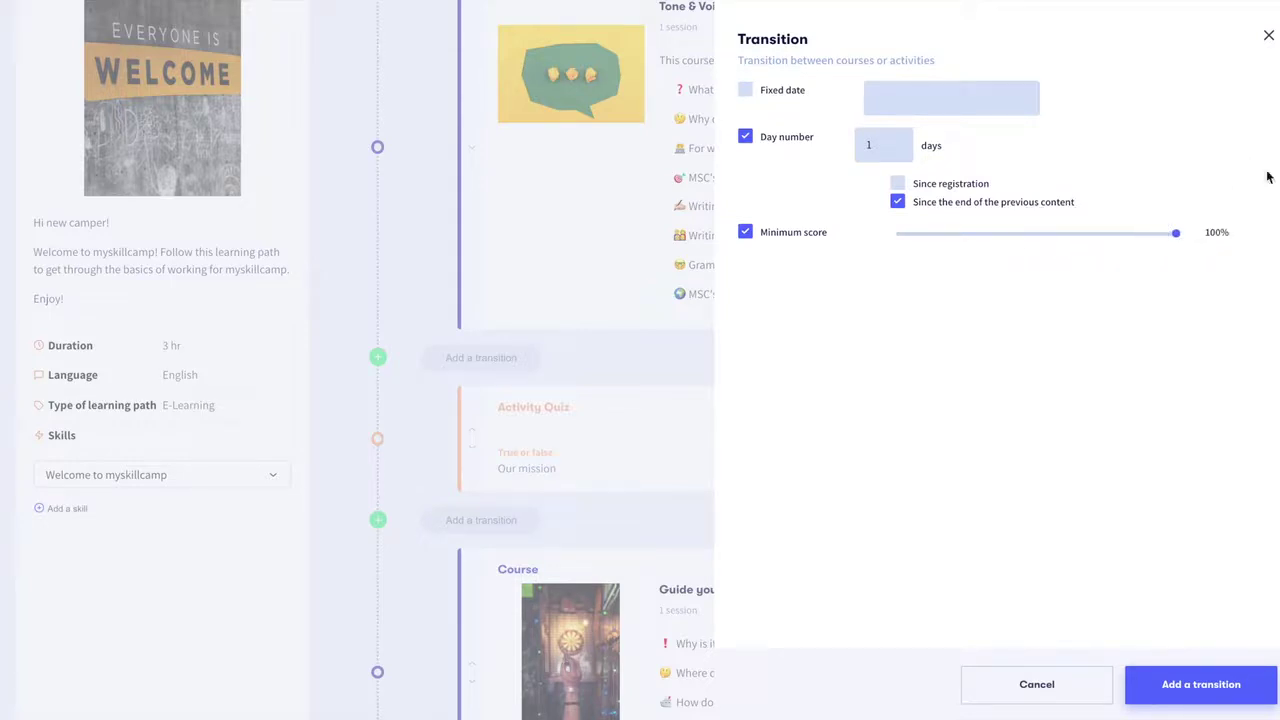
click(1199, 684)
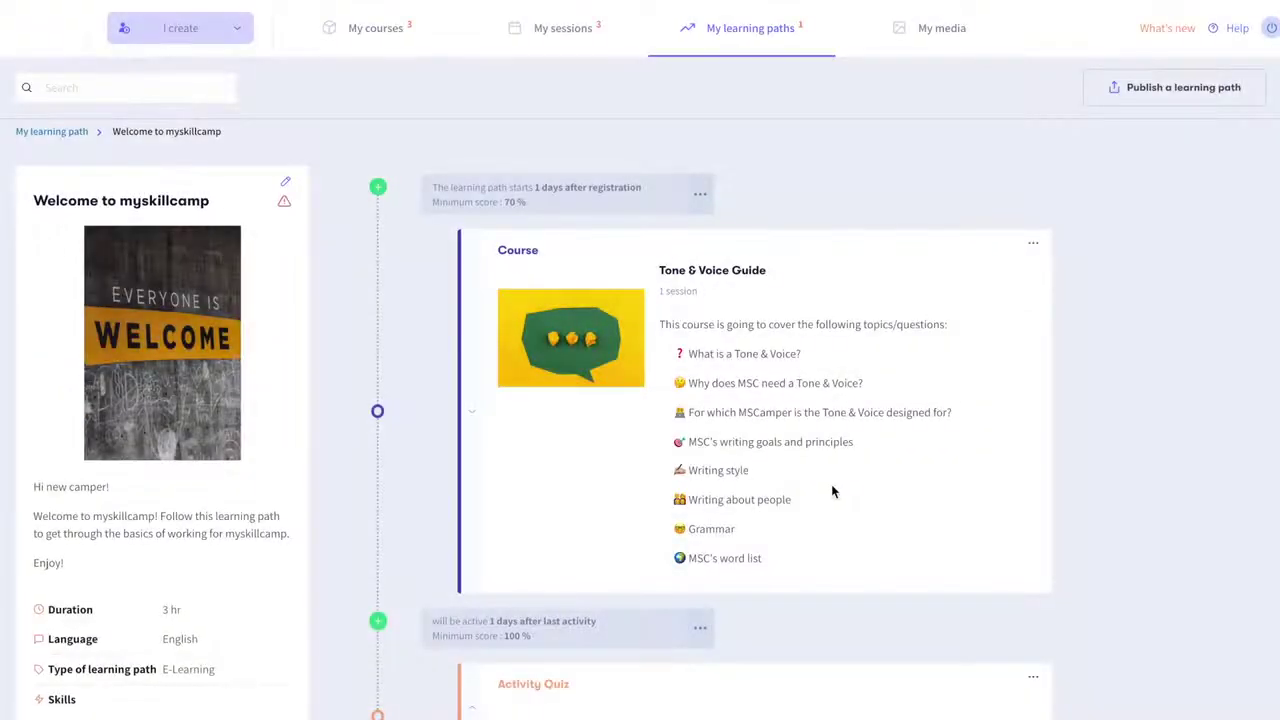
- Start publishing the learning path and choose the Onboarding and Team MSC camps as its destinations
scroll(831, 484, down, 8)
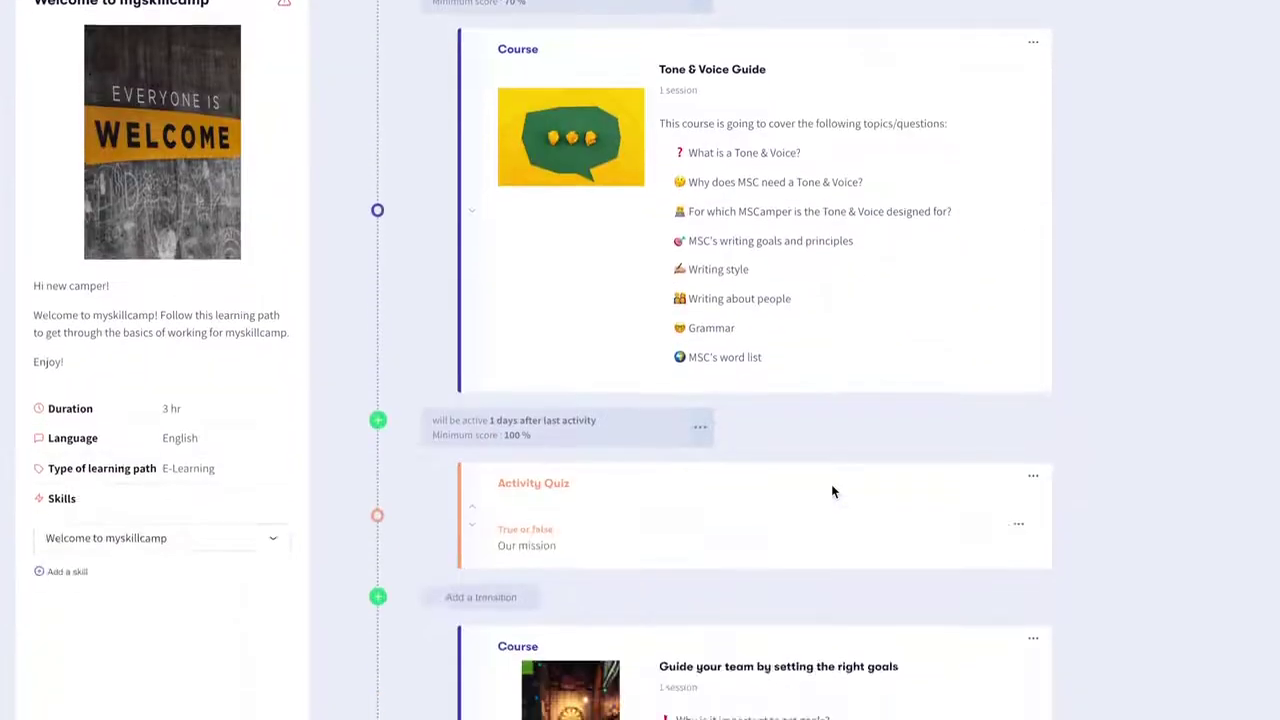
scroll(832, 490, down, 5)
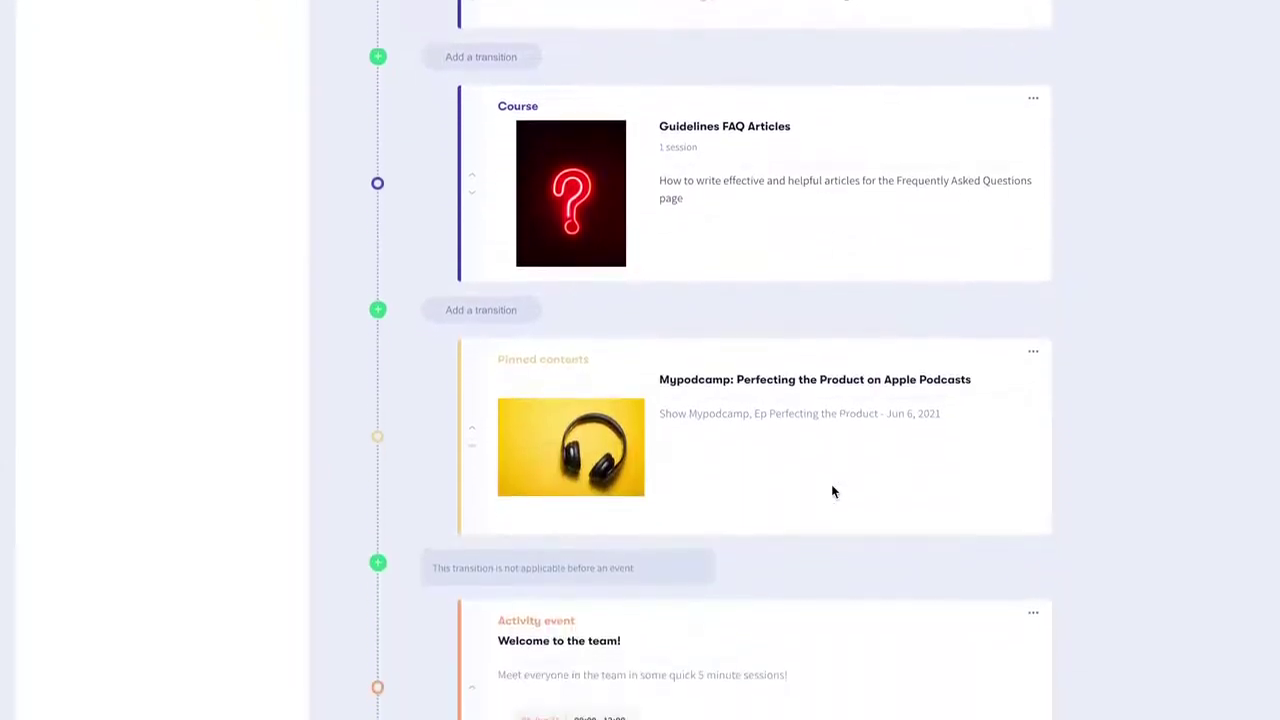
scroll(832, 490, up, 7)
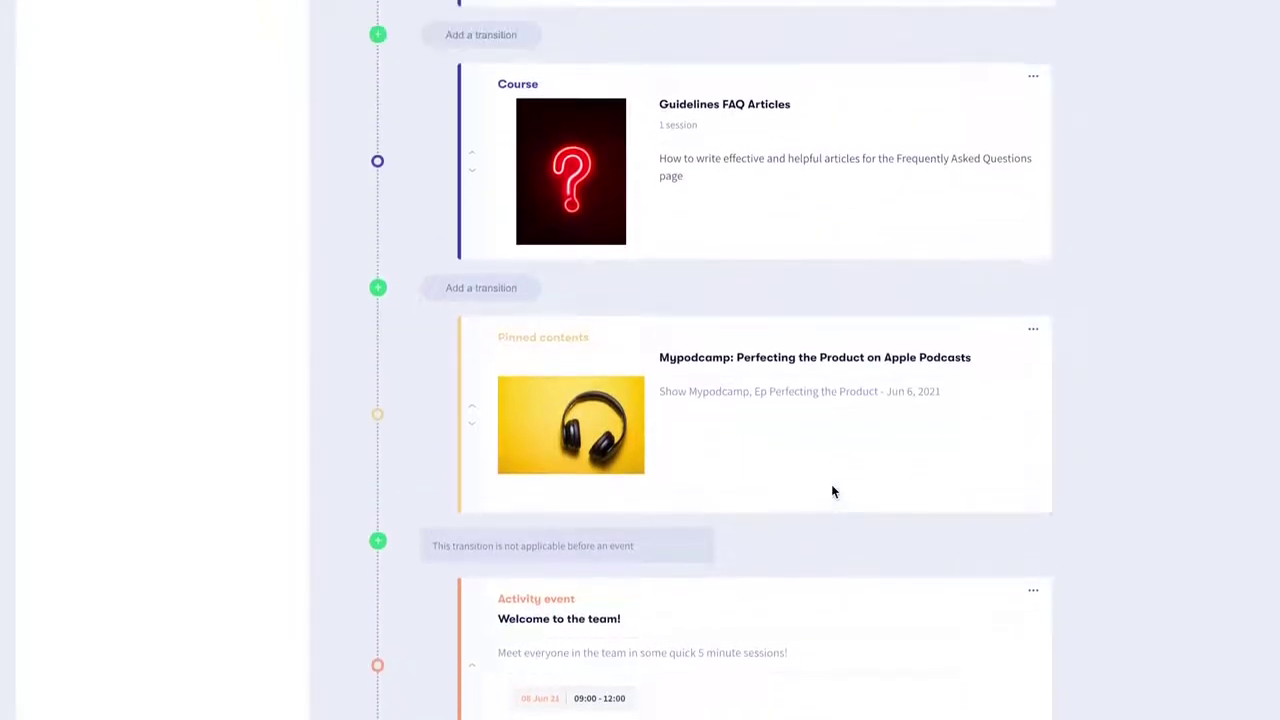
scroll(831, 490, up, 6)
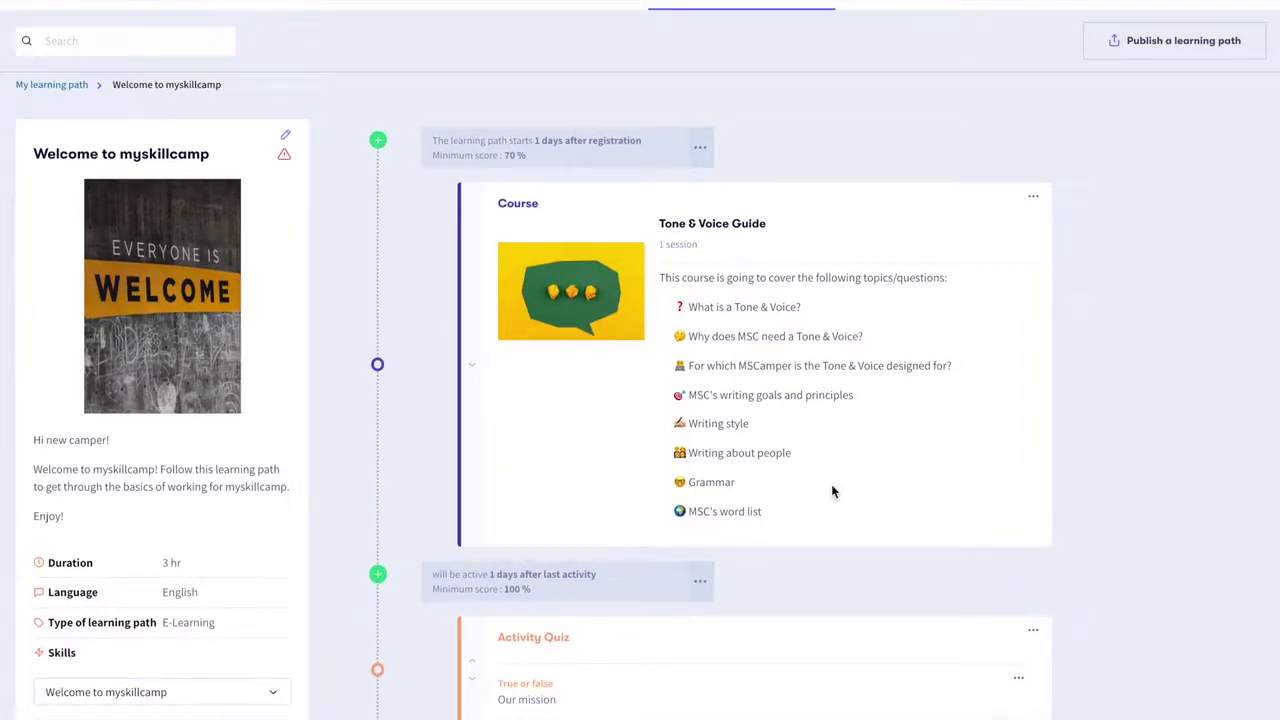
scroll(831, 484, up, 1)
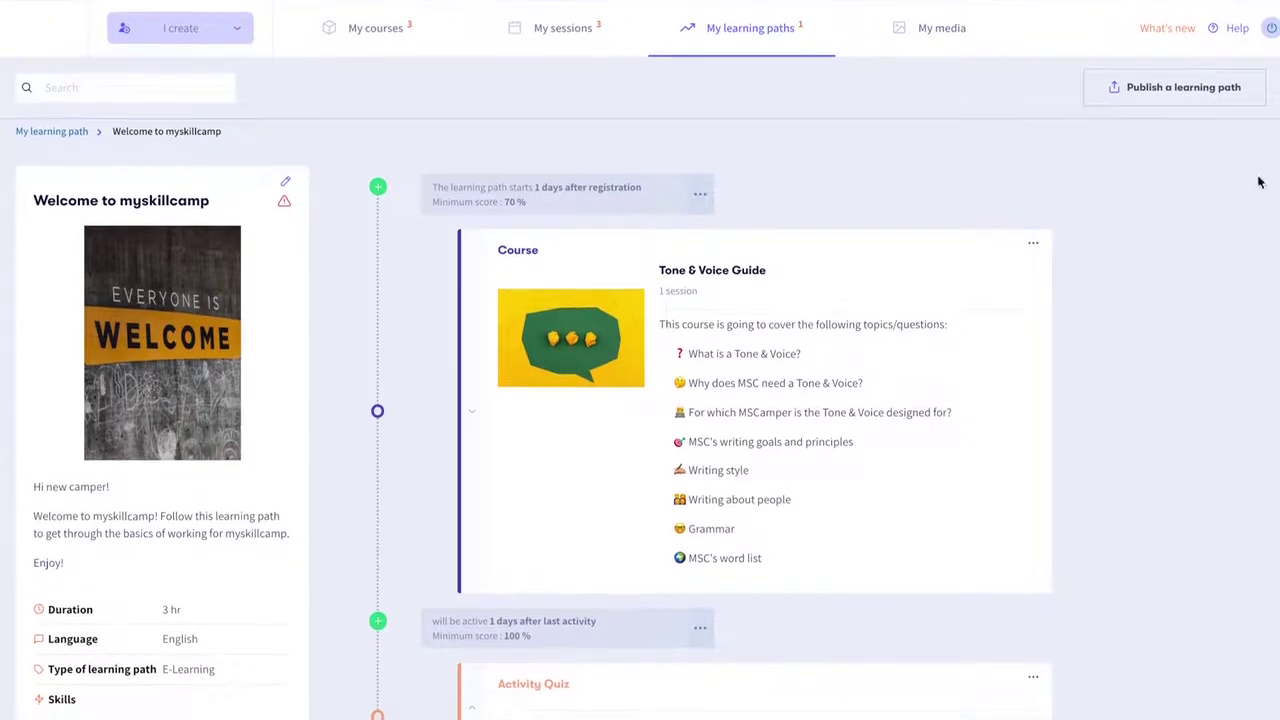
click(1136, 87)
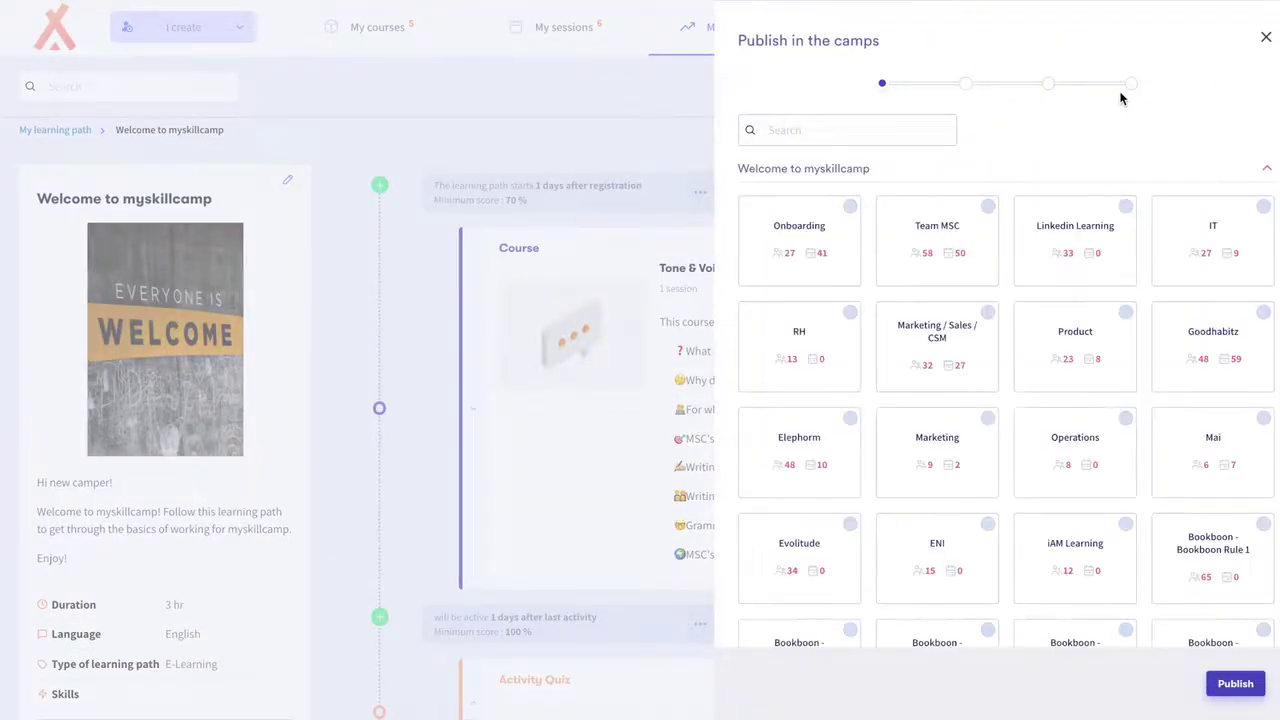
click(803, 274)
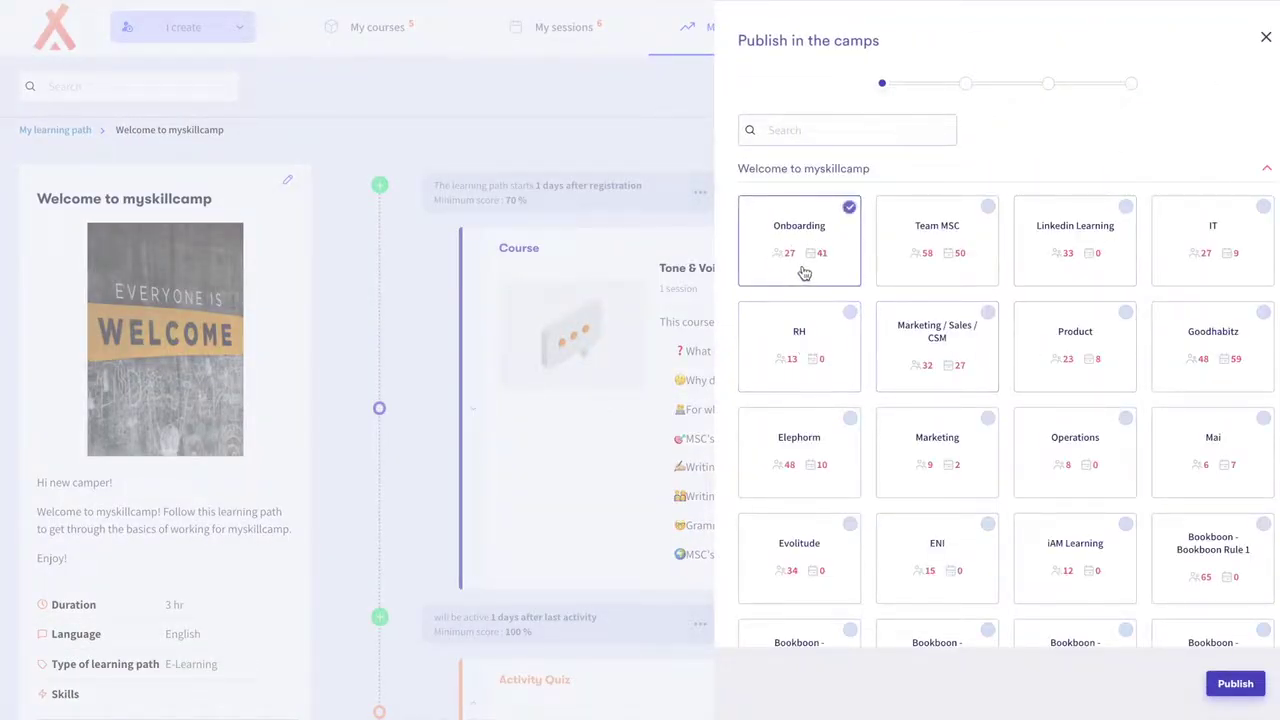
click(960, 271)
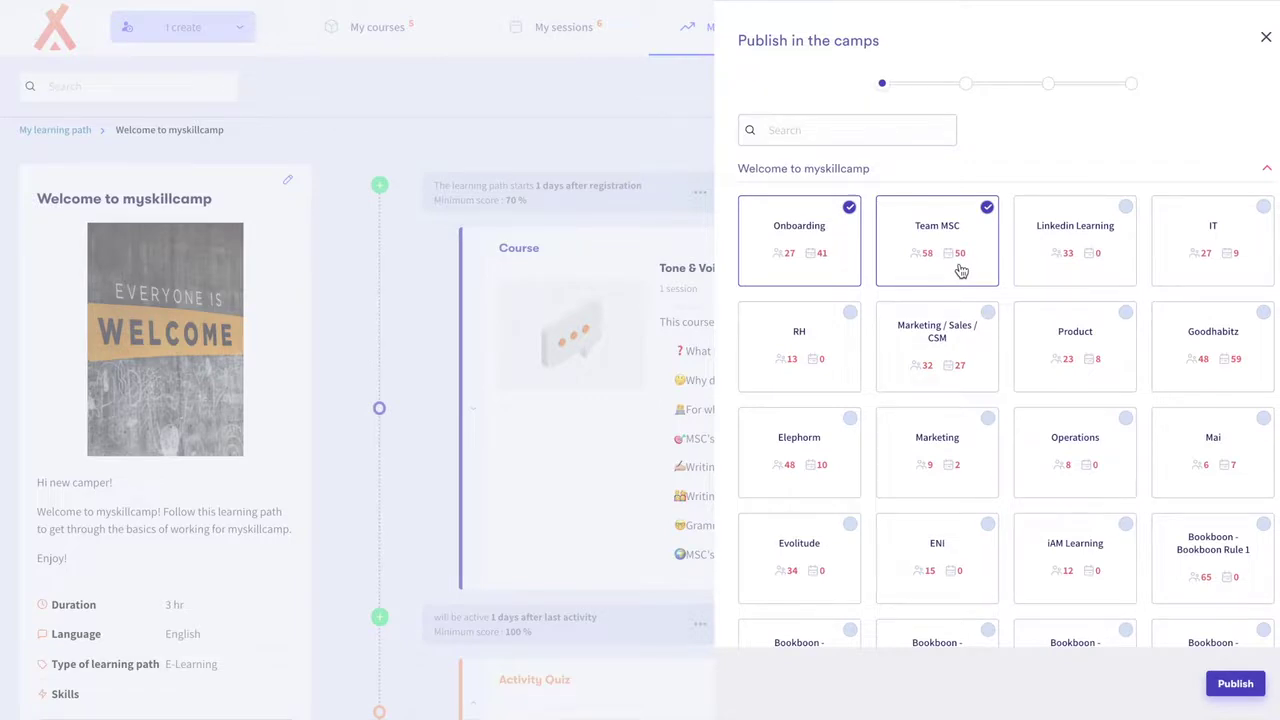
click(1235, 684)
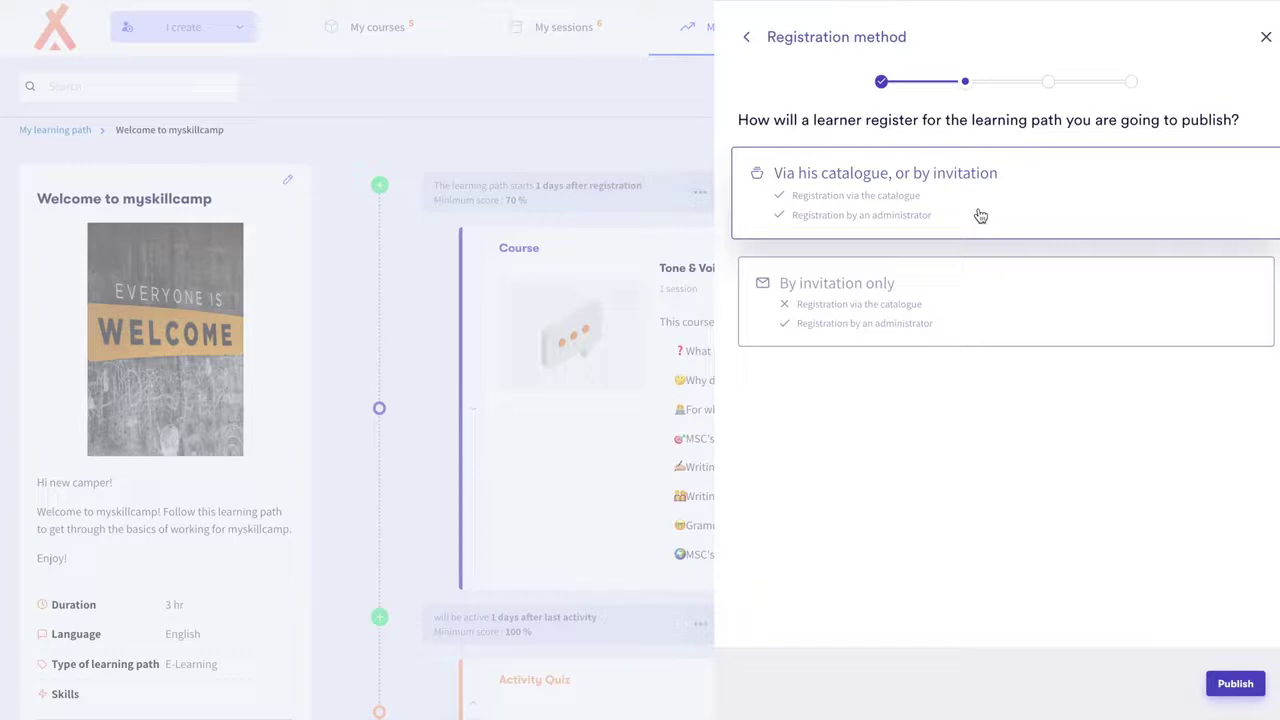
- Publish the learning path with registration via catalogue or by invitation and with notification of the manager enabled
click(1240, 690)
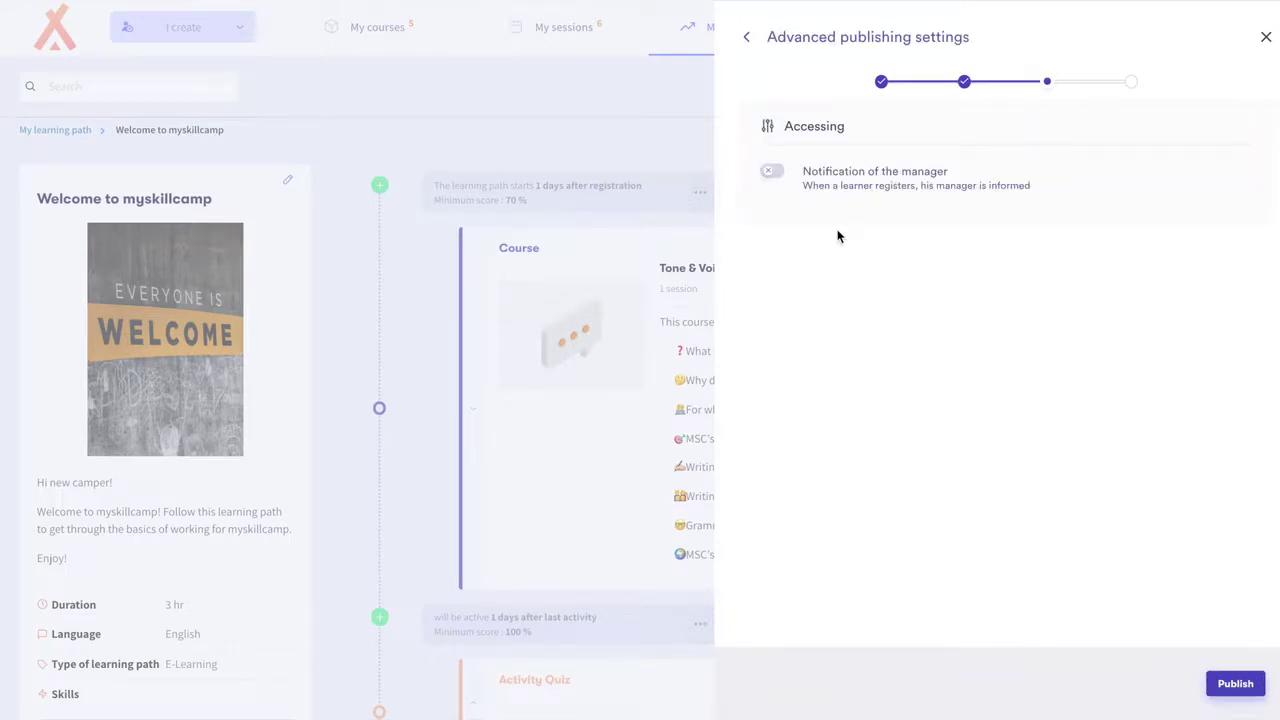
click(771, 174)
click(1235, 684)
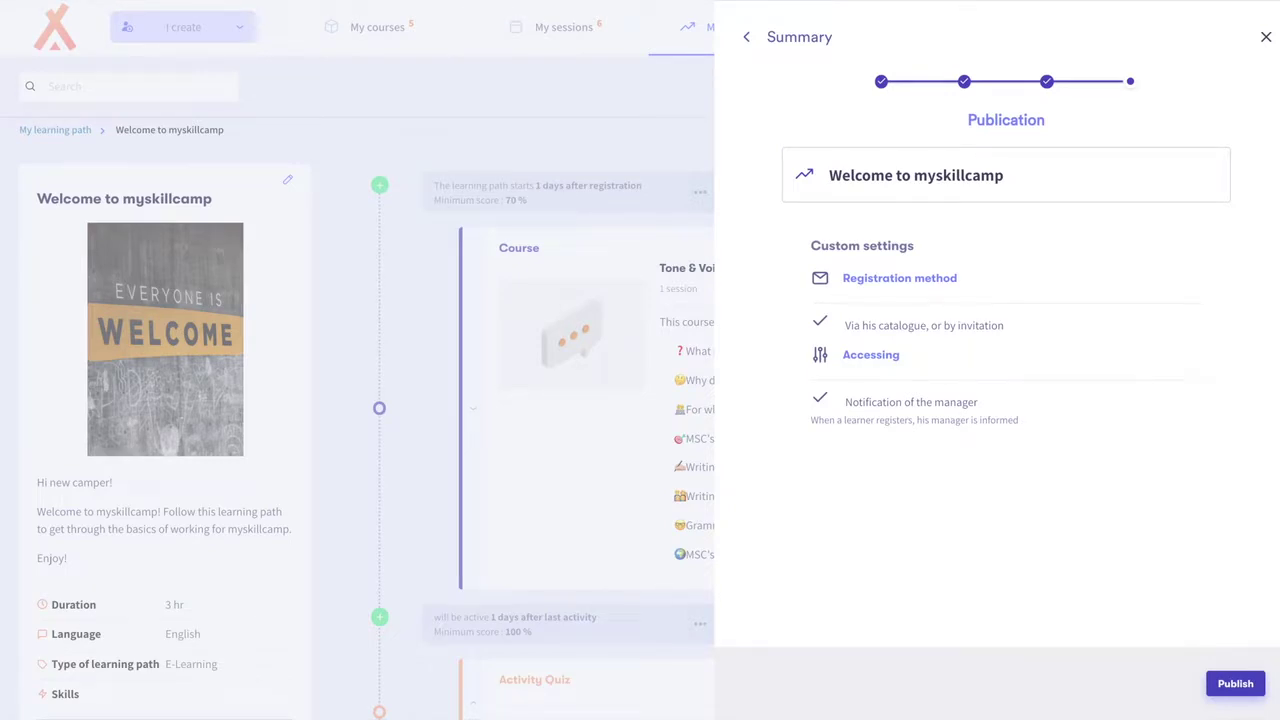
click(1238, 685)
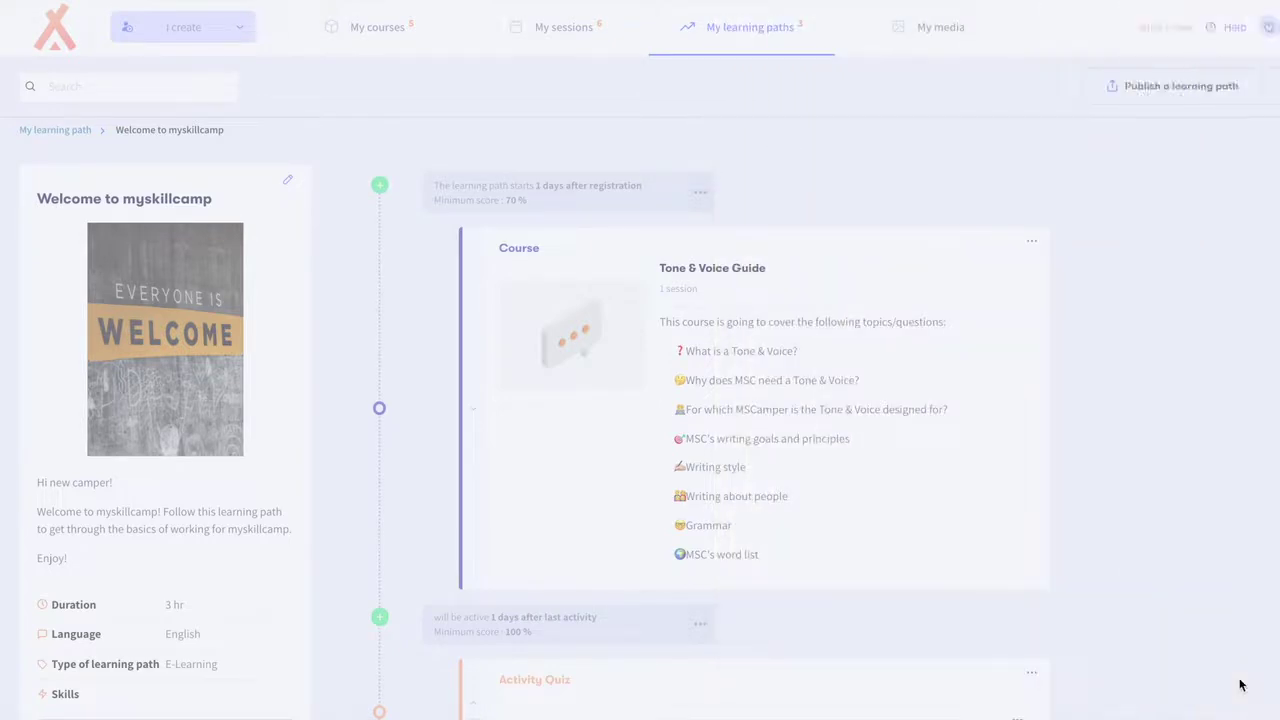